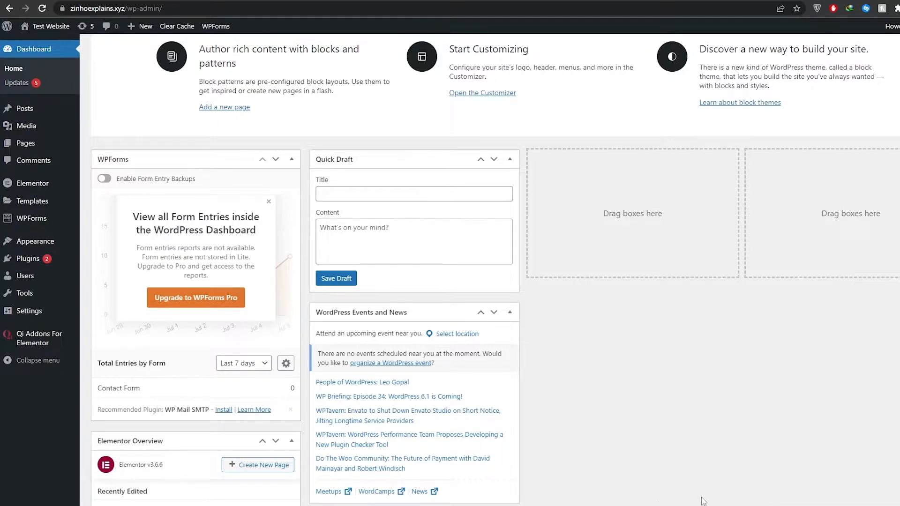
pyautogui.scroll(-5, 694, 364)
pyautogui.scroll(-14, 632, 363)
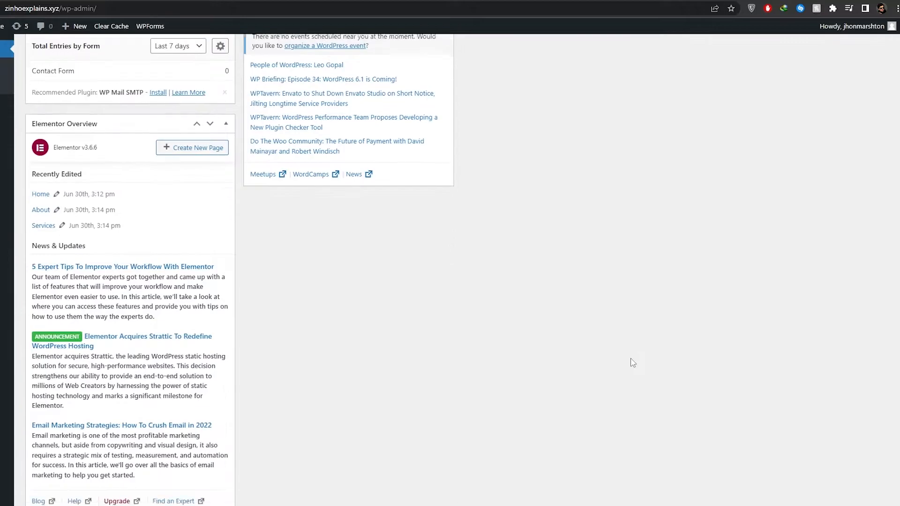
pyautogui.scroll(15, 633, 363)
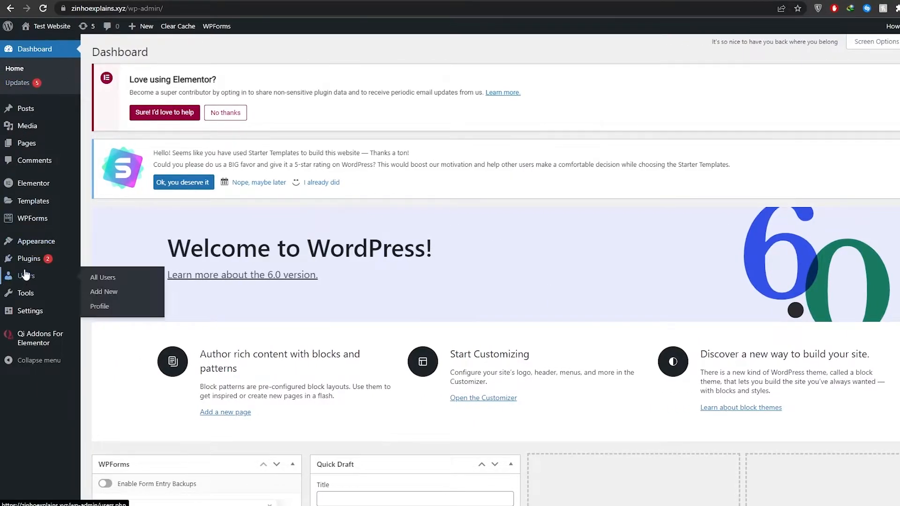
# Open the installed plugins list, select all plugins and apply the bulk Update action to them.
pyautogui.click(29, 266)
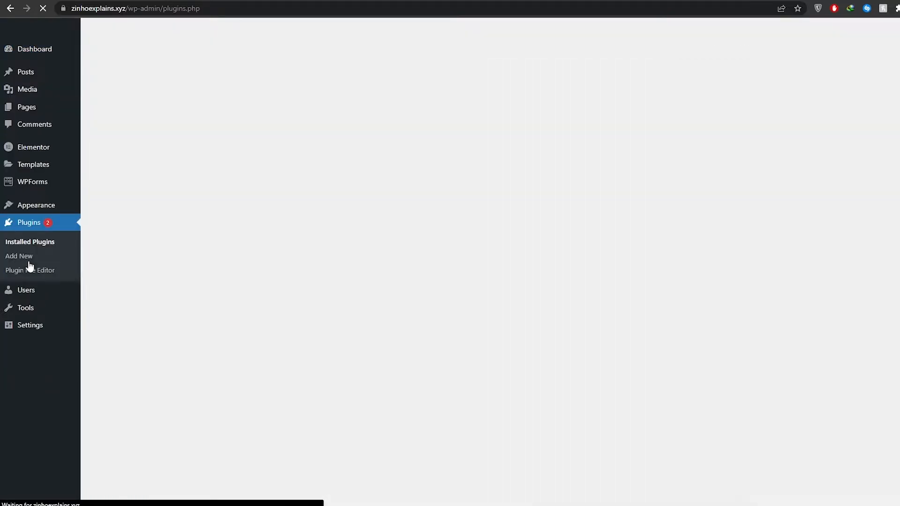
pyautogui.scroll(-3, 521, 328)
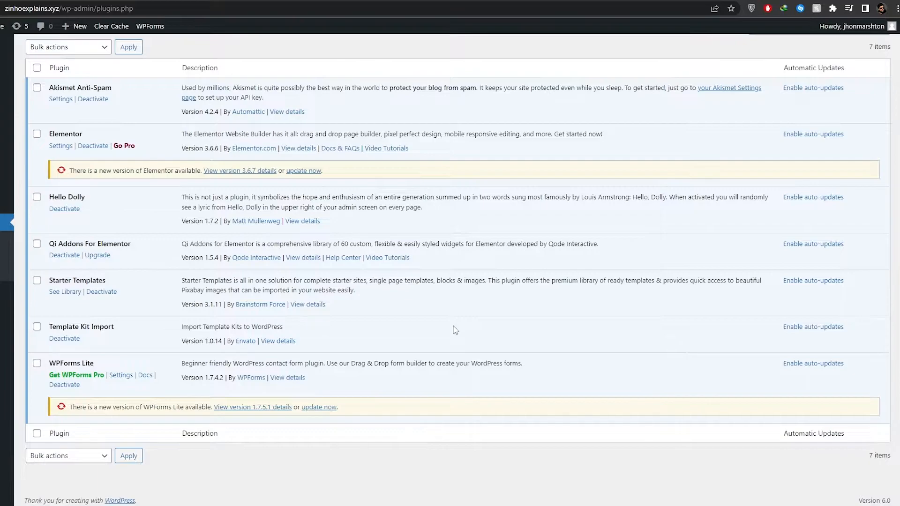
pyautogui.scroll(4, 454, 330)
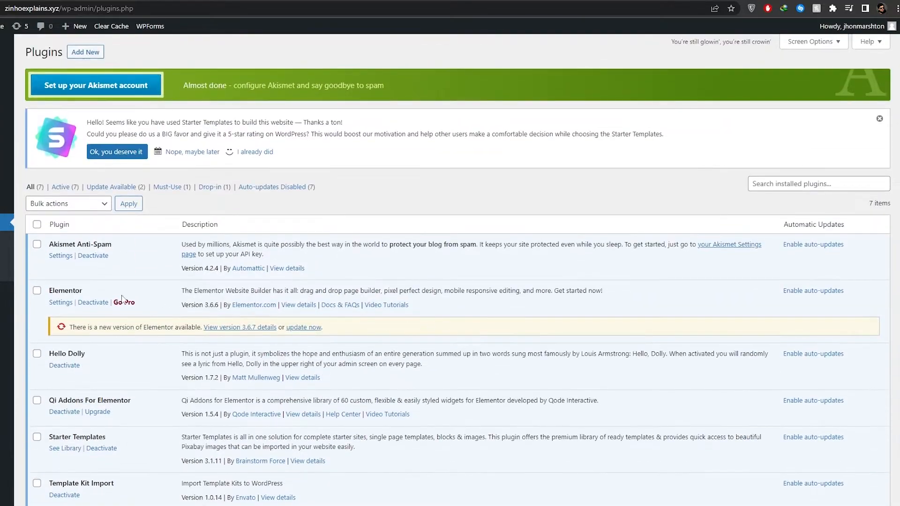
pyautogui.click(36, 224)
pyautogui.click(94, 203)
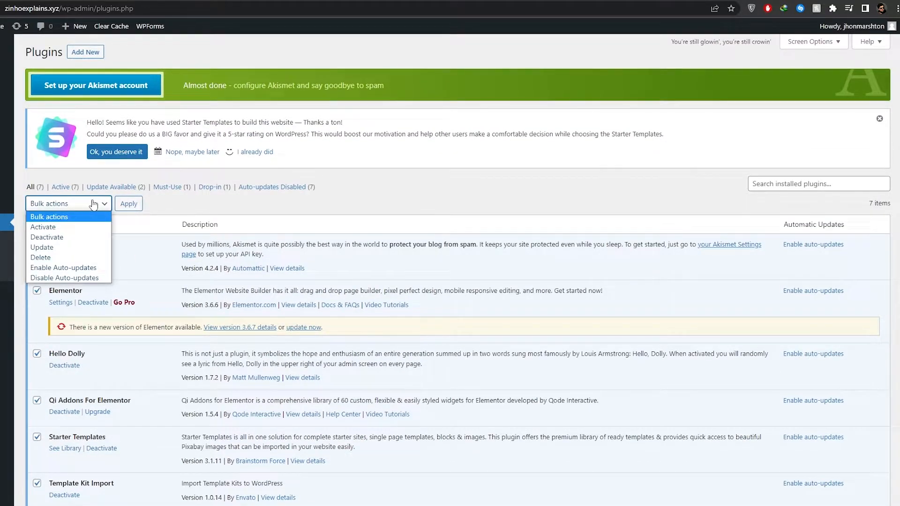
pyautogui.click(91, 247)
pyautogui.click(127, 204)
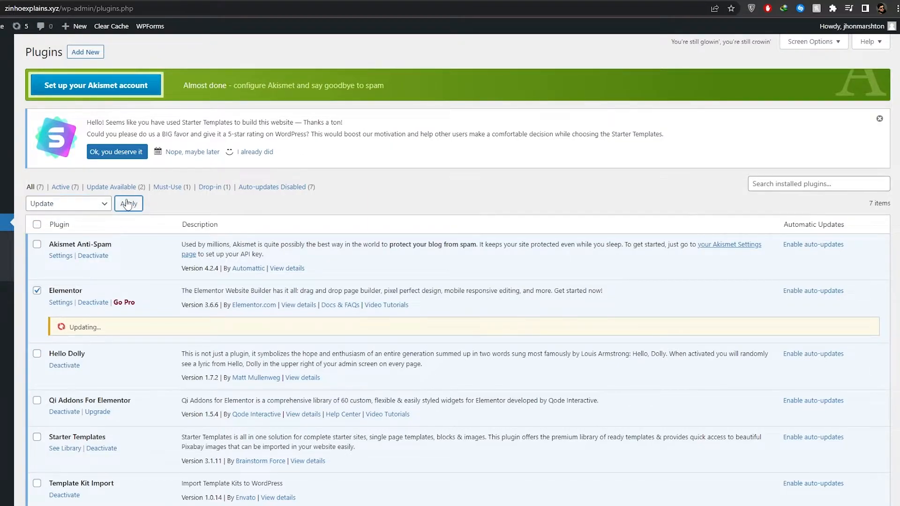
pyautogui.scroll(-4, 125, 206)
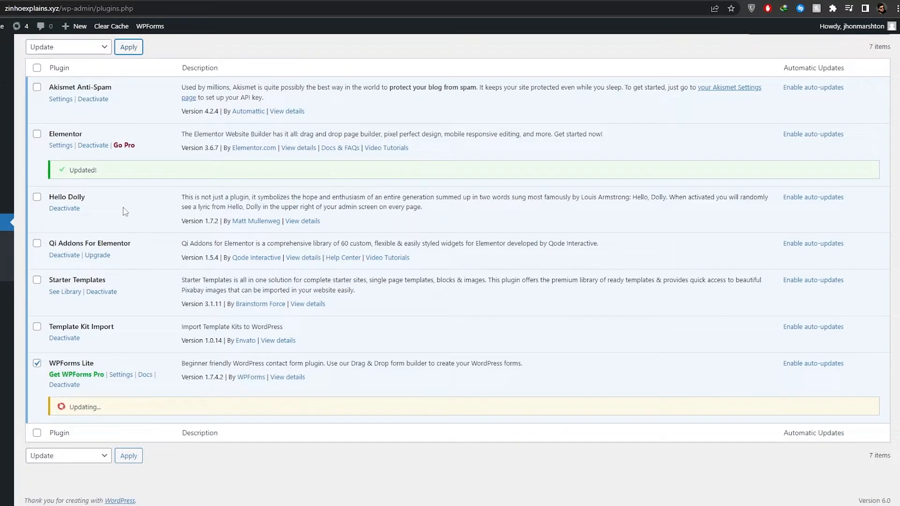
pyautogui.scroll(3, 124, 211)
pyautogui.scroll(1, 125, 208)
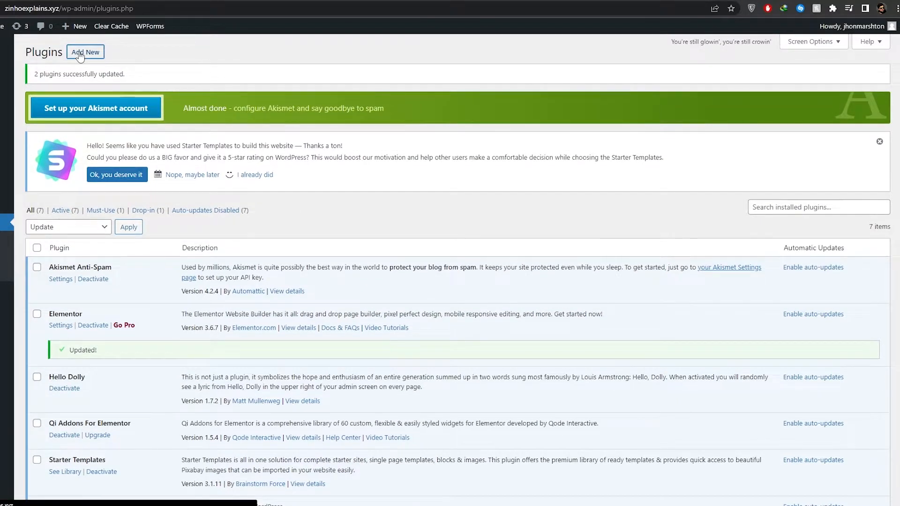
# Search the plugin directory for "wp mail smtp", and install and activate WP Mail SMTP by WPForms.
pyautogui.click(80, 55)
pyautogui.scroll(-10, 341, 224)
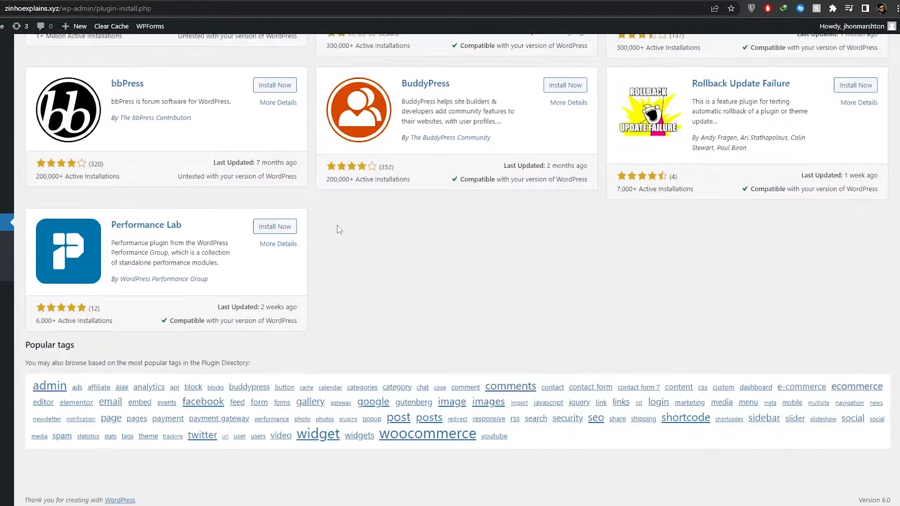
pyautogui.scroll(9, 311, 347)
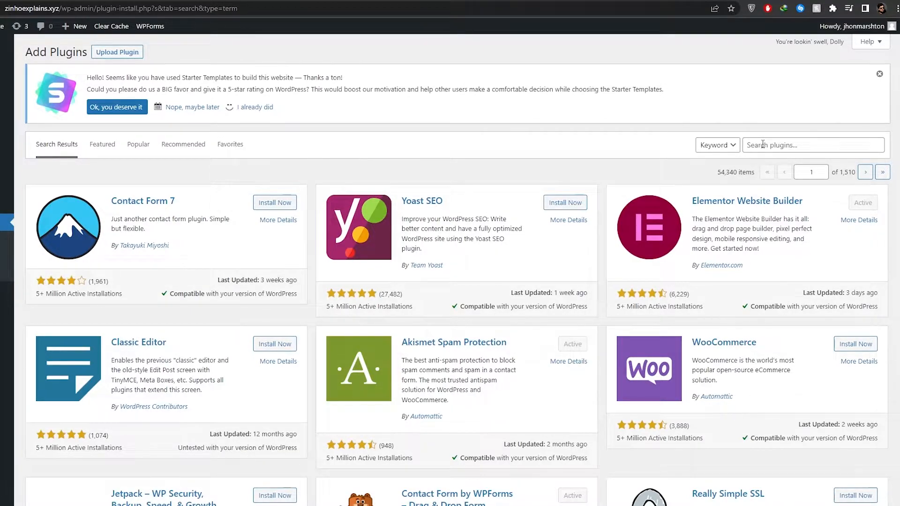
pyautogui.click(763, 145)
pyautogui.write('wp mail smtp')
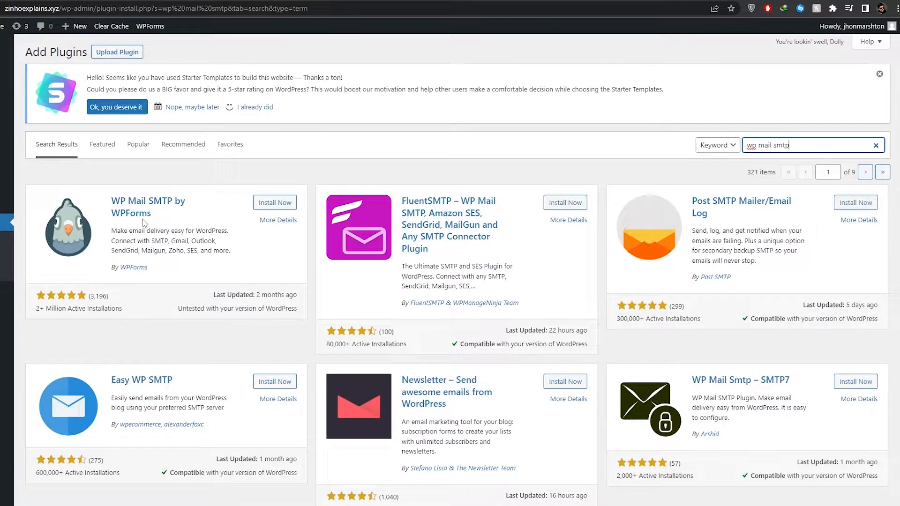
pyautogui.click(274, 206)
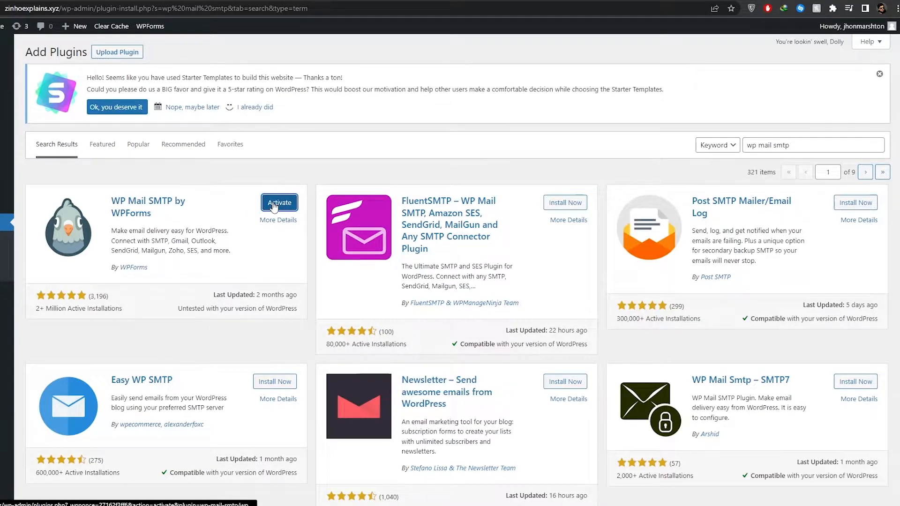
pyautogui.click(276, 205)
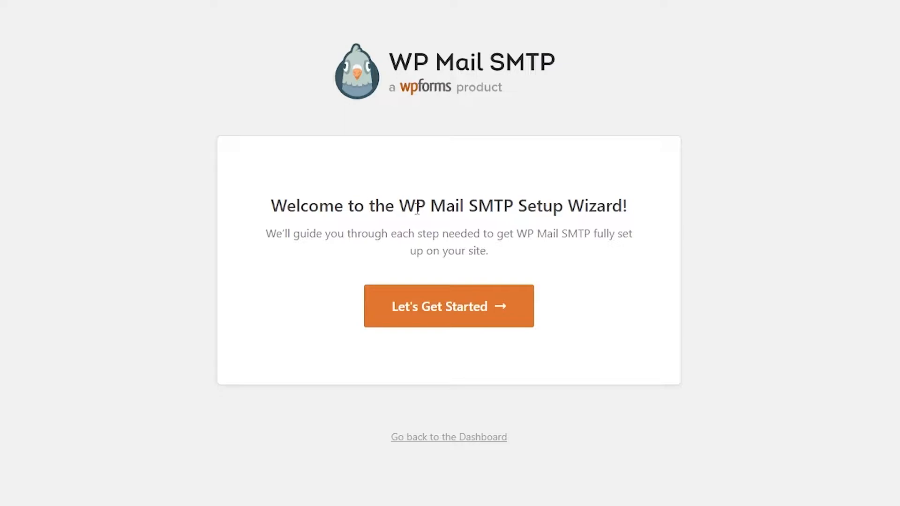
# Leave the setup wizard to view the site's general settings, and return to WP Mail SMTP.
pyautogui.click(455, 438)
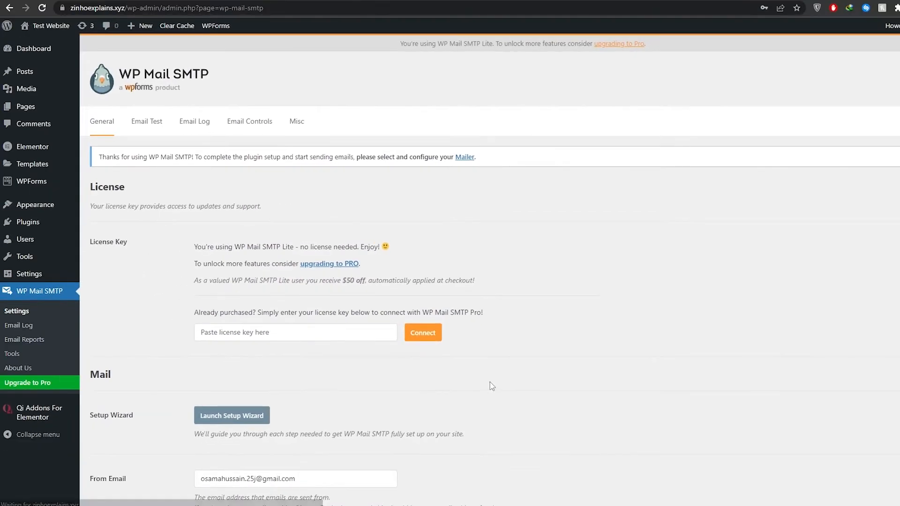
pyautogui.click(32, 272)
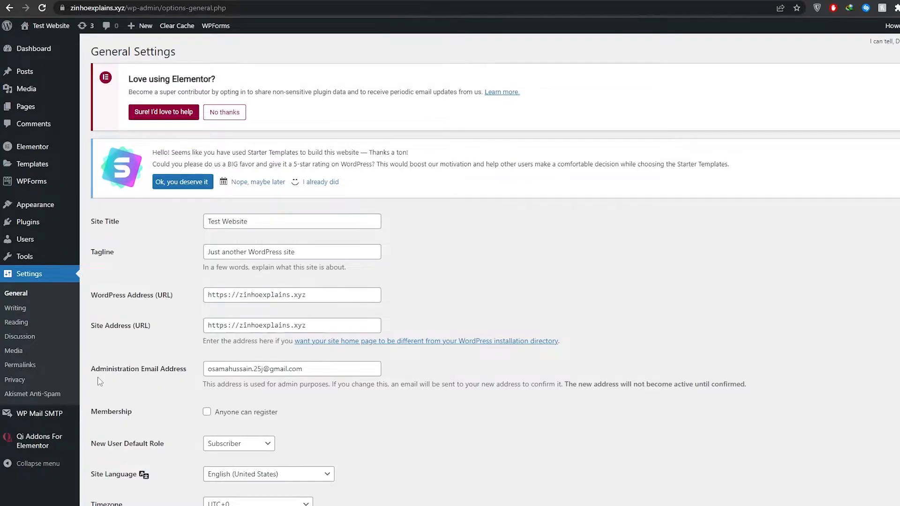
pyautogui.moveTo(39, 421)
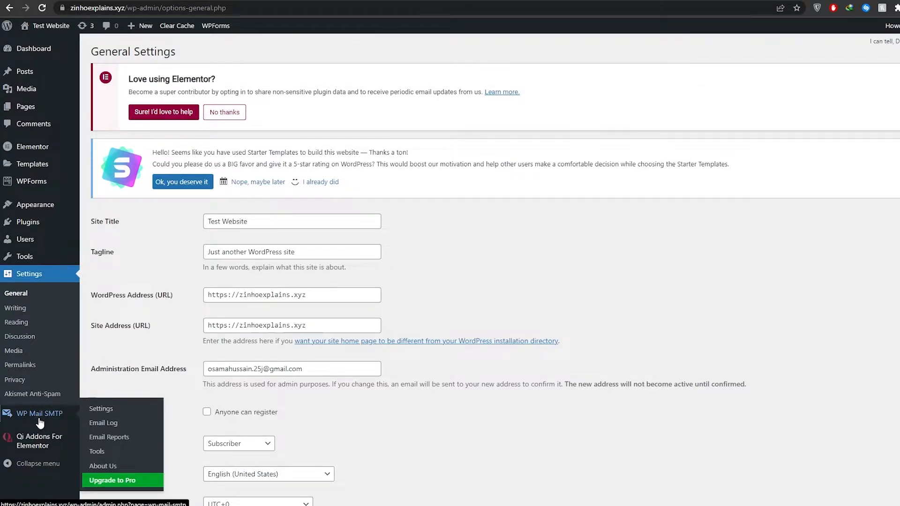
pyautogui.click(39, 422)
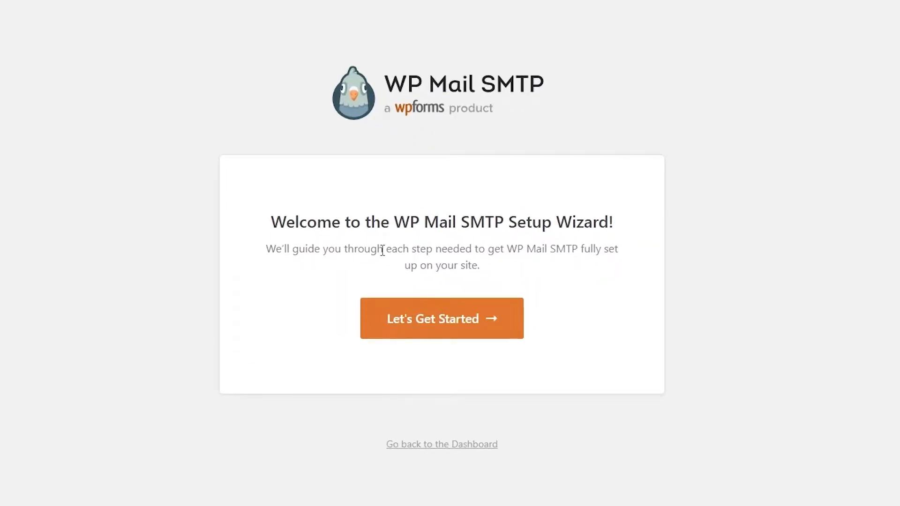
# Start the WP Mail SMTP setup wizard and choose Google / Gmail as the mailer, accepting its limitations notice.
pyautogui.click(447, 335)
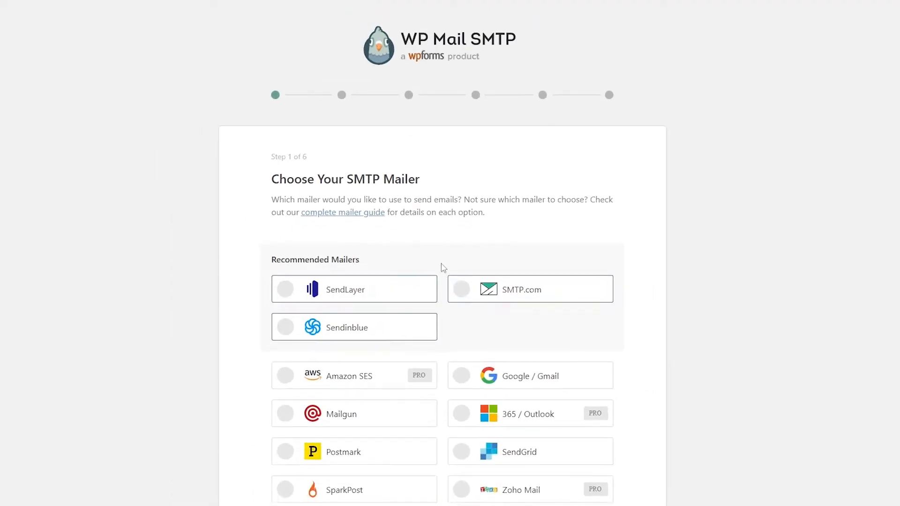
pyautogui.scroll(-2, 442, 268)
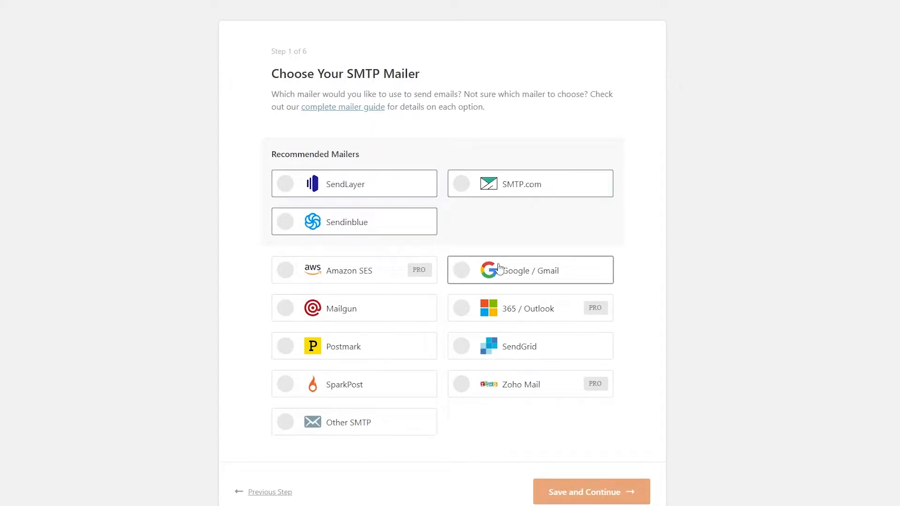
pyautogui.click(528, 270)
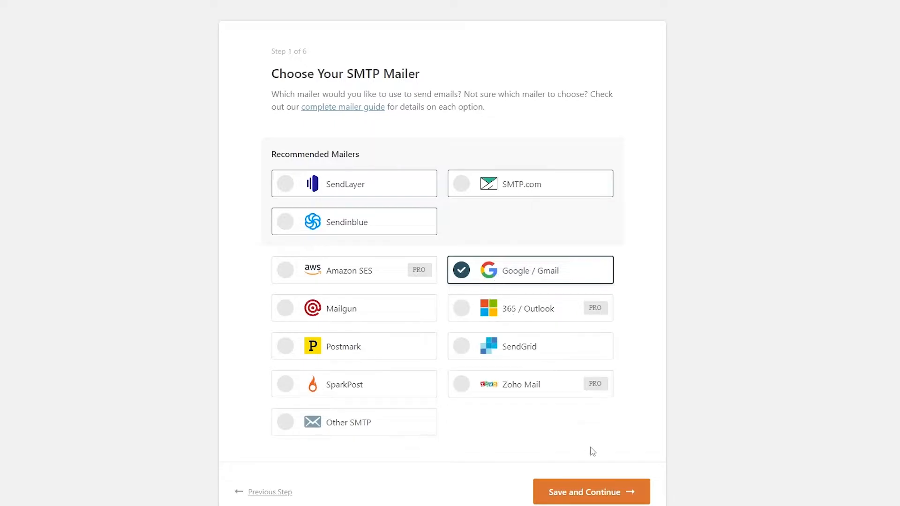
pyautogui.click(608, 492)
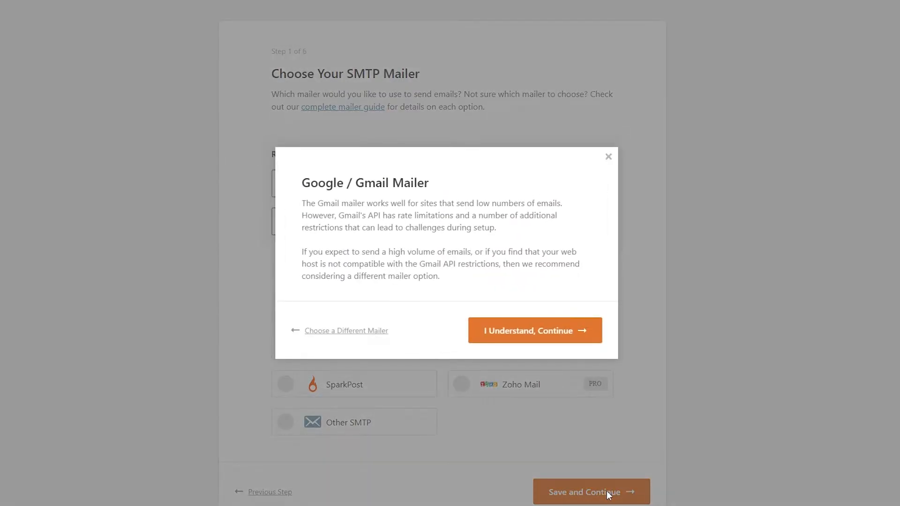
pyautogui.click(544, 337)
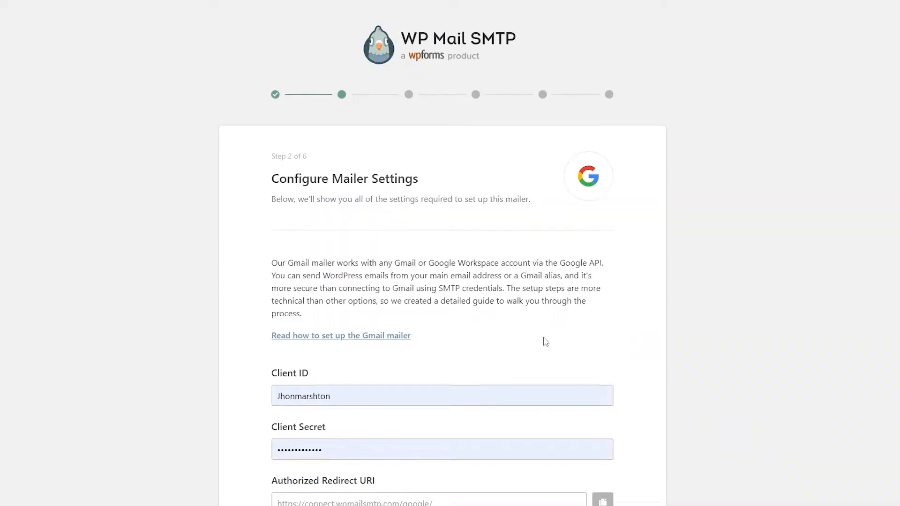
pyautogui.scroll(-3, 545, 341)
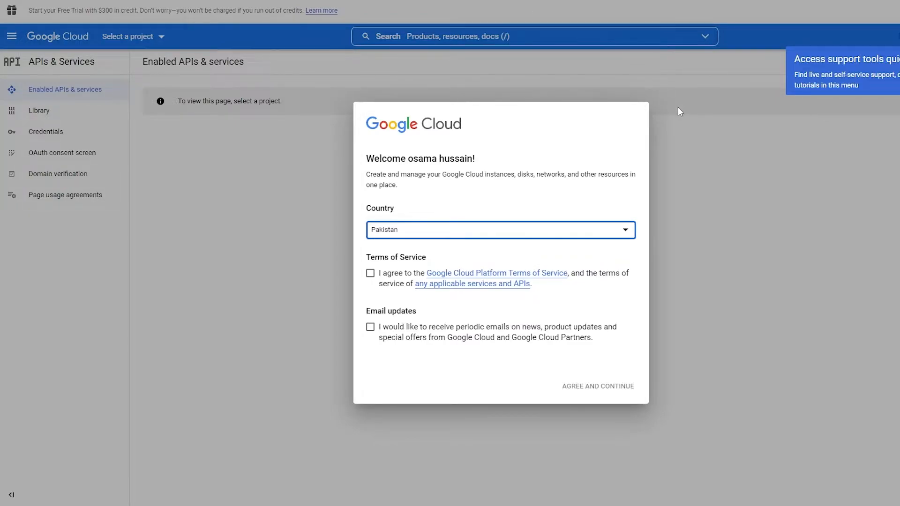
# Agree to the Google Cloud Platform Terms of Service without email updates and dismiss the support tools tip.
pyautogui.click(370, 273)
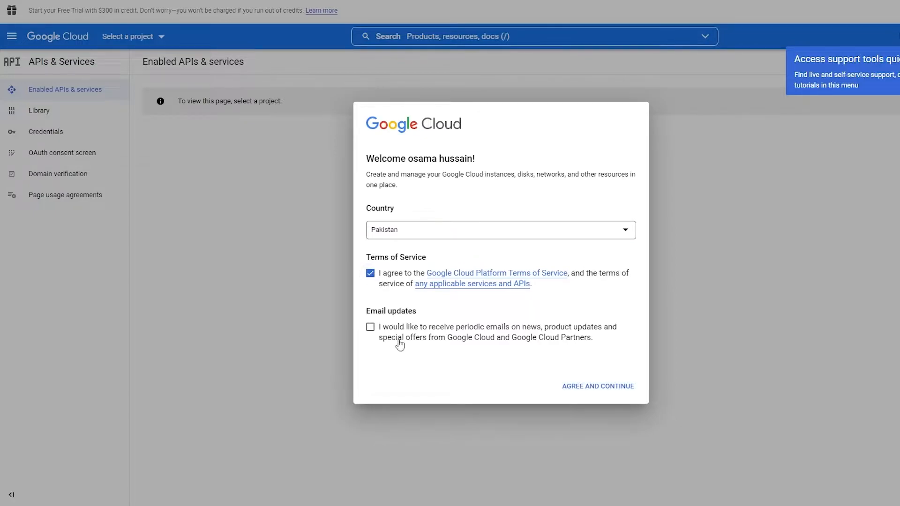
pyautogui.click(620, 384)
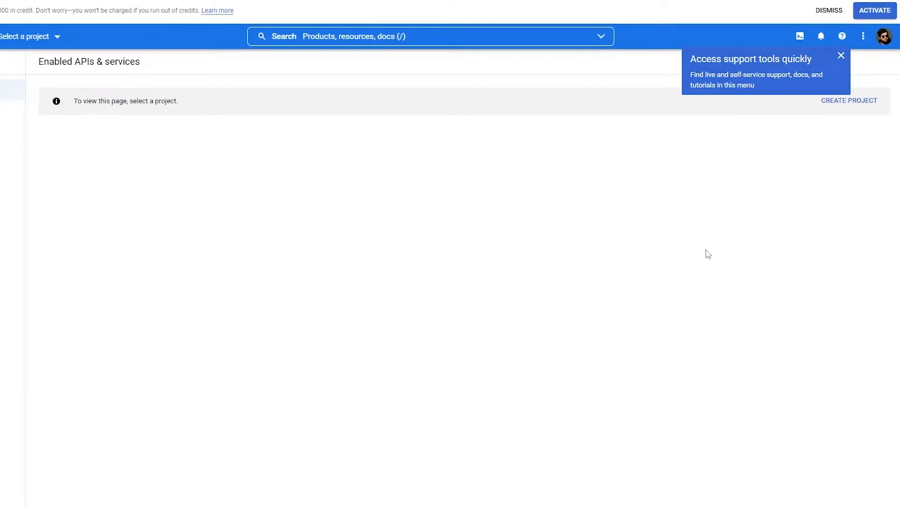
pyautogui.click(840, 56)
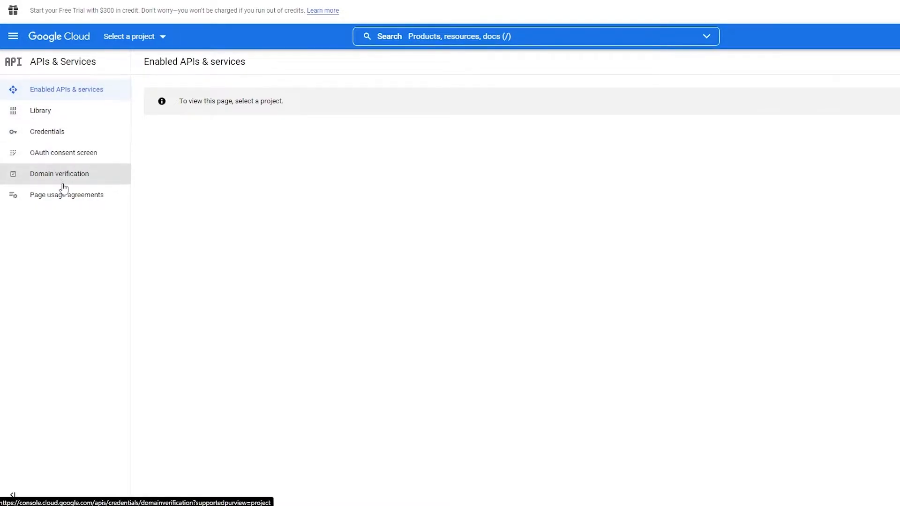
# Find the Gmail API under Google Workspace in the API Library and enable it.
pyautogui.click(56, 114)
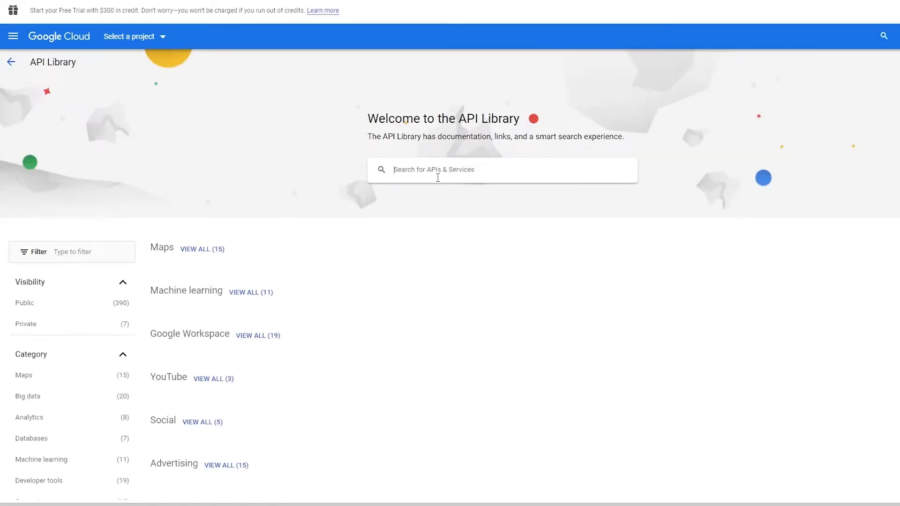
pyautogui.click(432, 178)
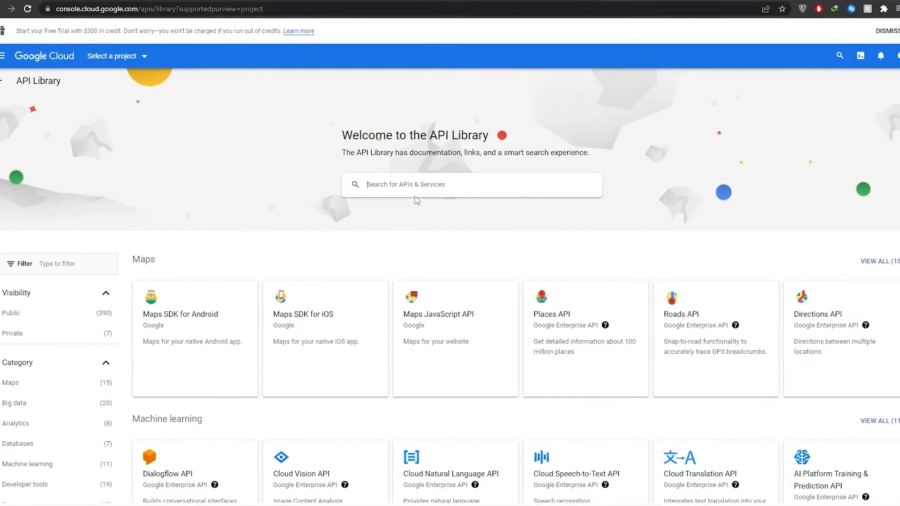
pyautogui.scroll(-5, 452, 267)
pyautogui.scroll(-2, 434, 274)
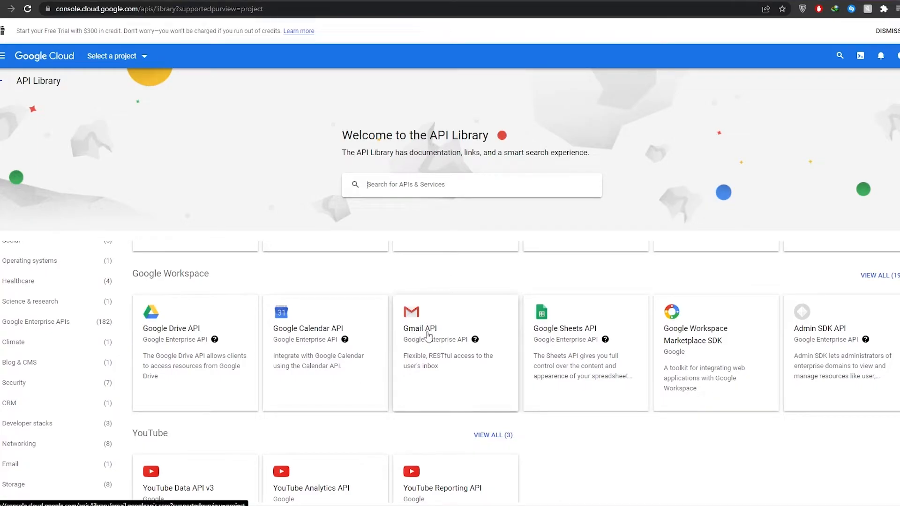
pyautogui.click(440, 357)
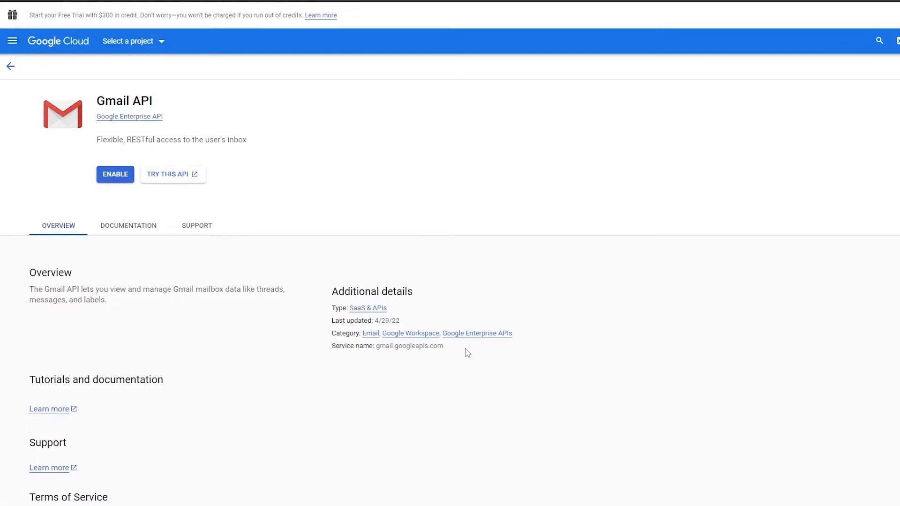
pyautogui.click(107, 182)
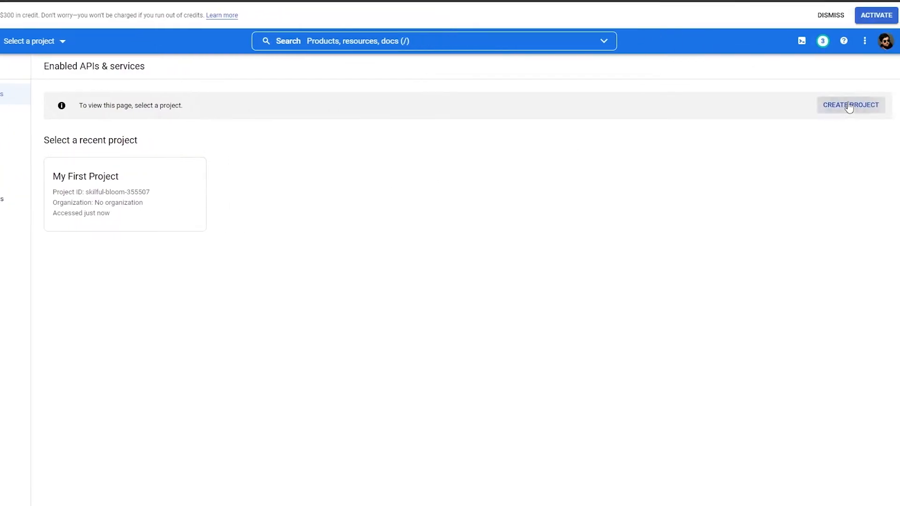
# Create a new Google Cloud project named "wp SMTP mail" with no organization and close the notifications.
pyautogui.click(849, 105)
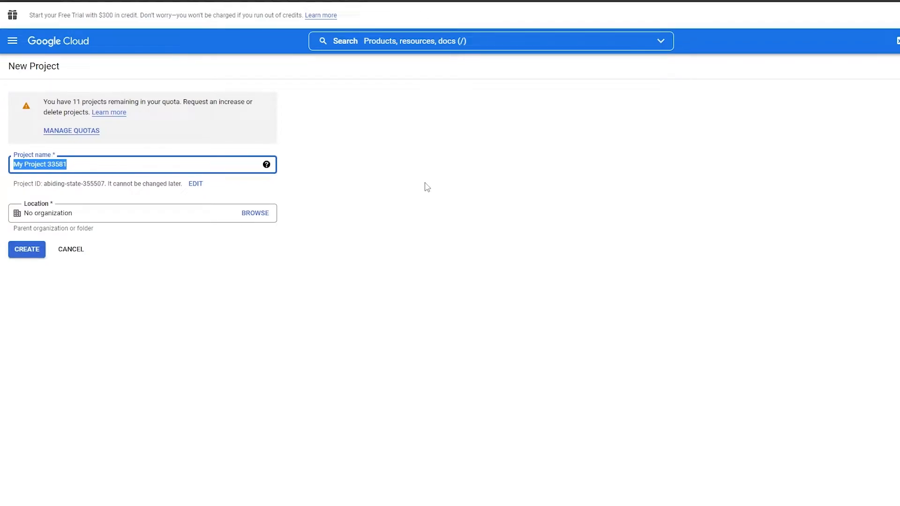
pyautogui.click(154, 163)
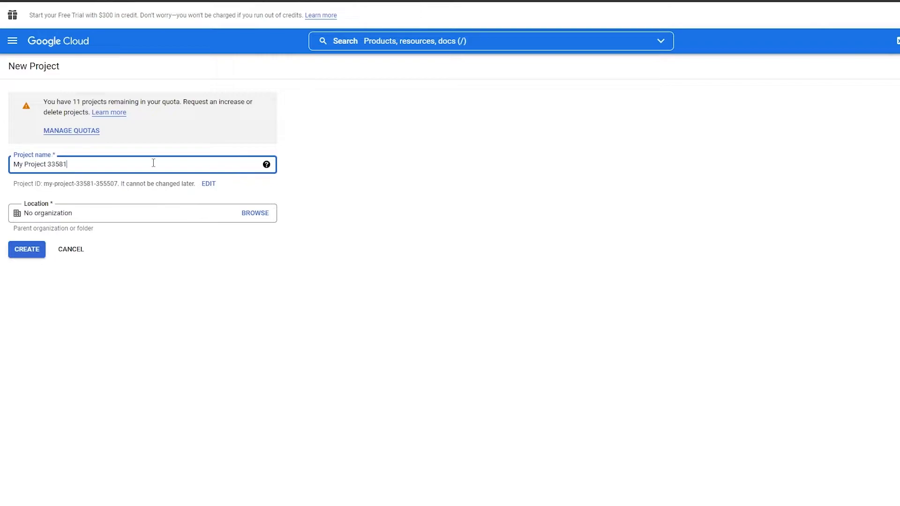
pyautogui.hotkey('ctrl', 'a')
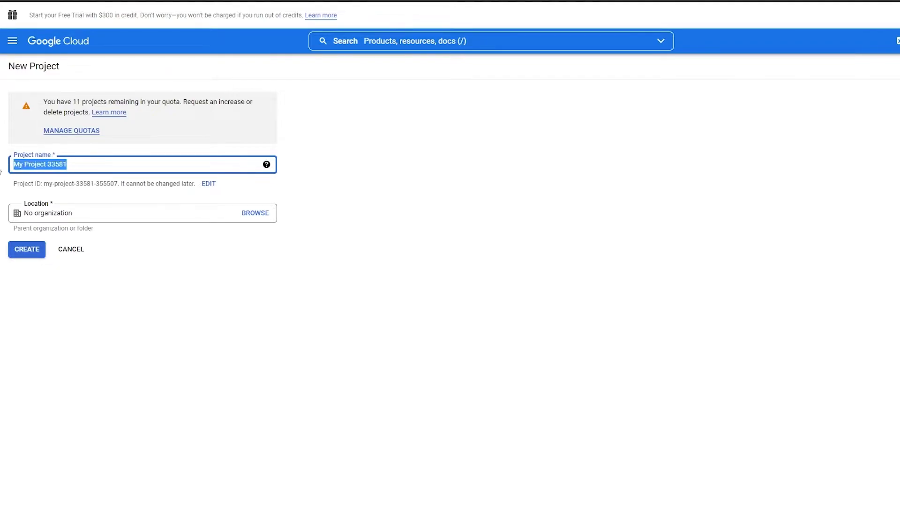
pyautogui.press('BackSpace')
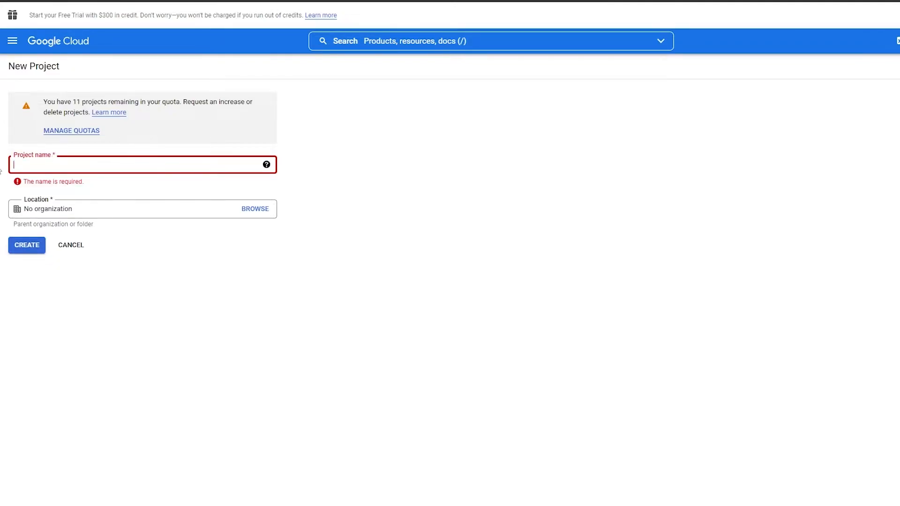
pyautogui.write('wp SMTP mail')
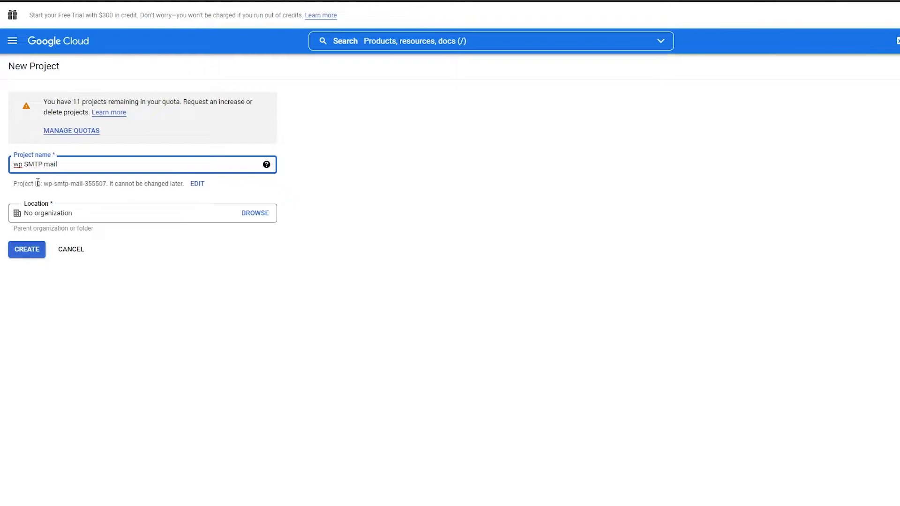
pyautogui.click(25, 249)
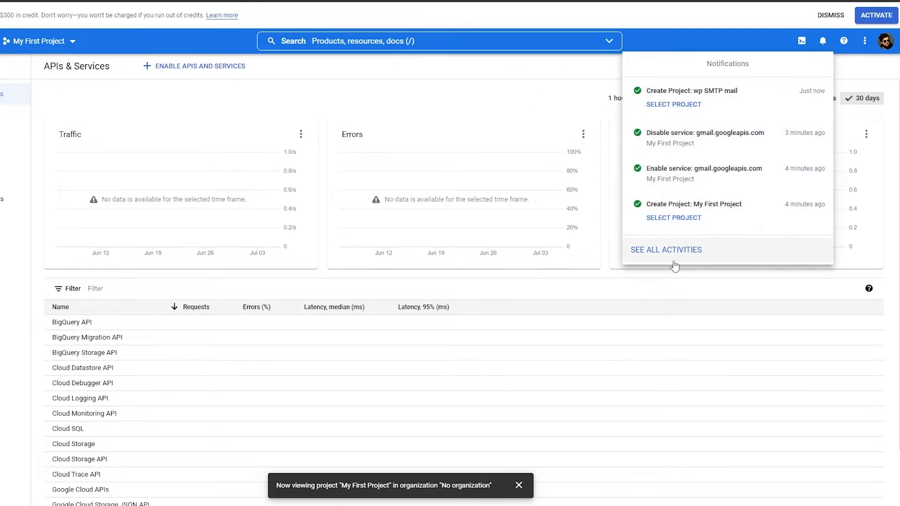
pyautogui.click(822, 41)
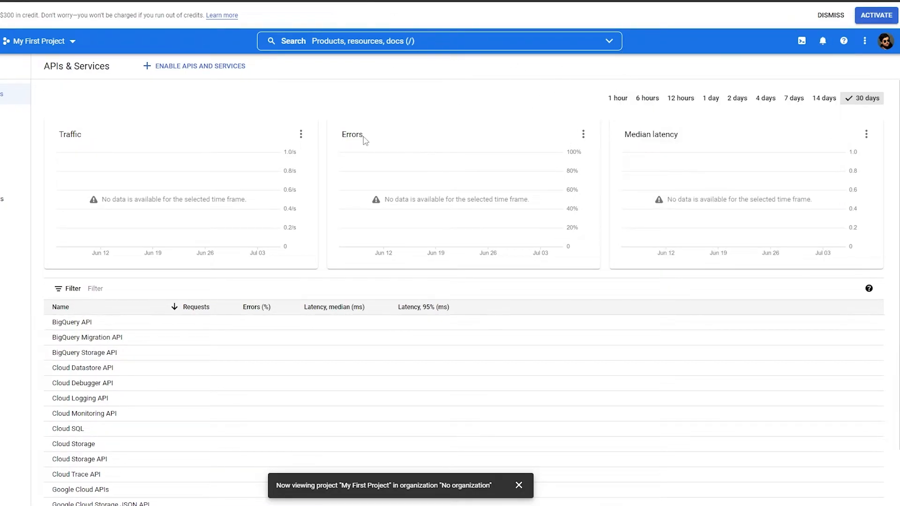
# Enable the Gmail API for My First Project from the API Library and dismiss the project notice.
pyautogui.scroll(-2, 327, 144)
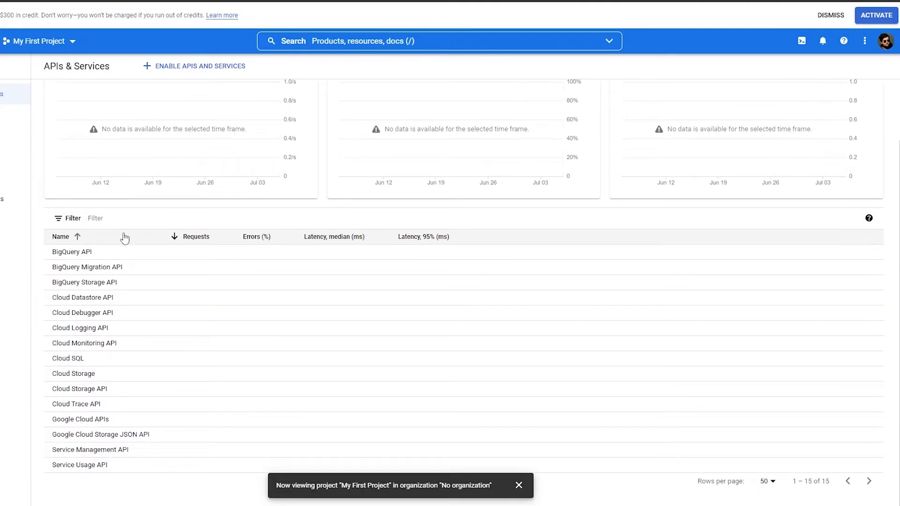
pyautogui.scroll(2, 88, 483)
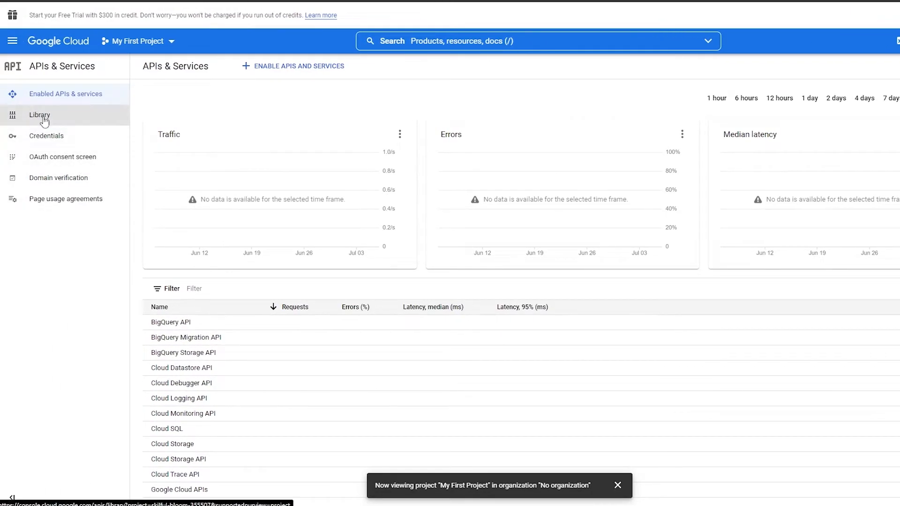
pyautogui.click(43, 119)
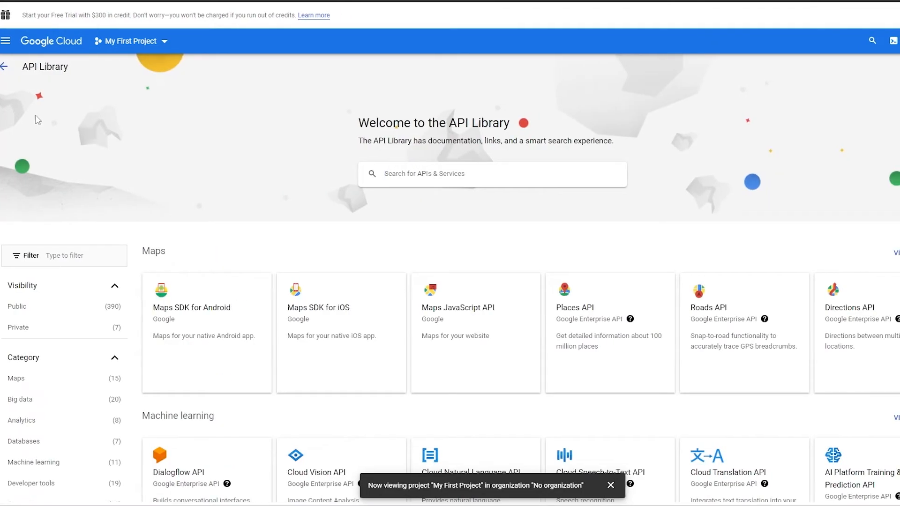
pyautogui.scroll(-1, 496, 261)
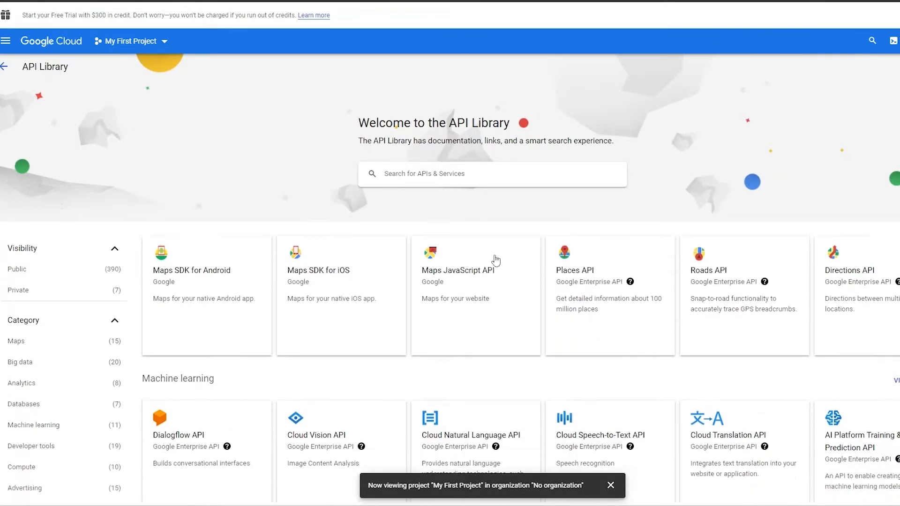
pyautogui.scroll(-6, 495, 259)
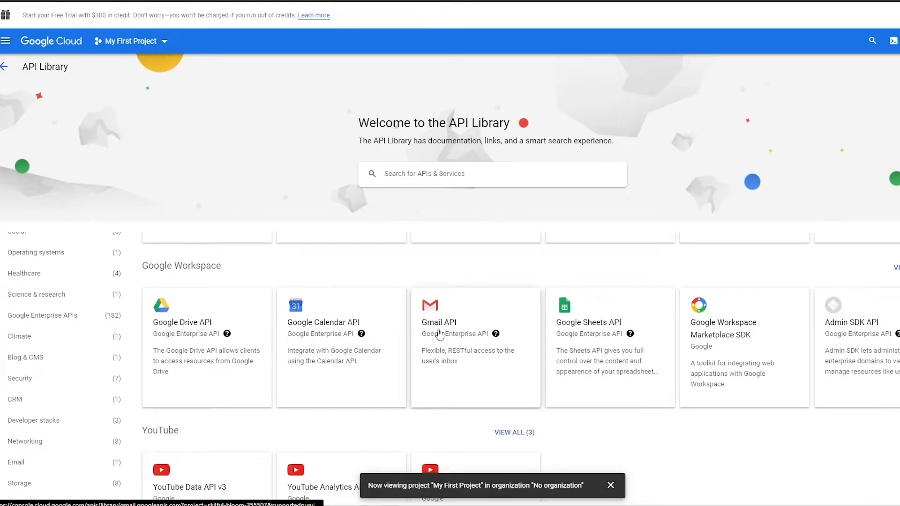
pyautogui.click(439, 328)
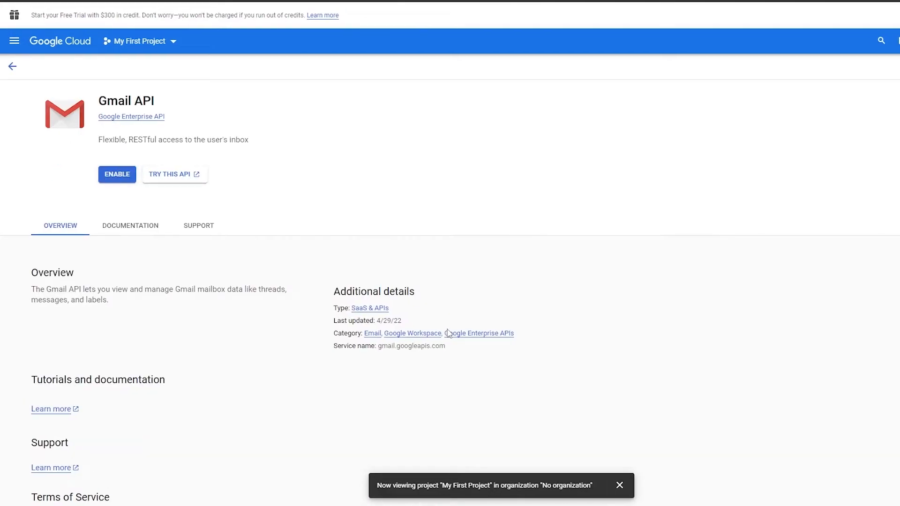
pyautogui.click(117, 180)
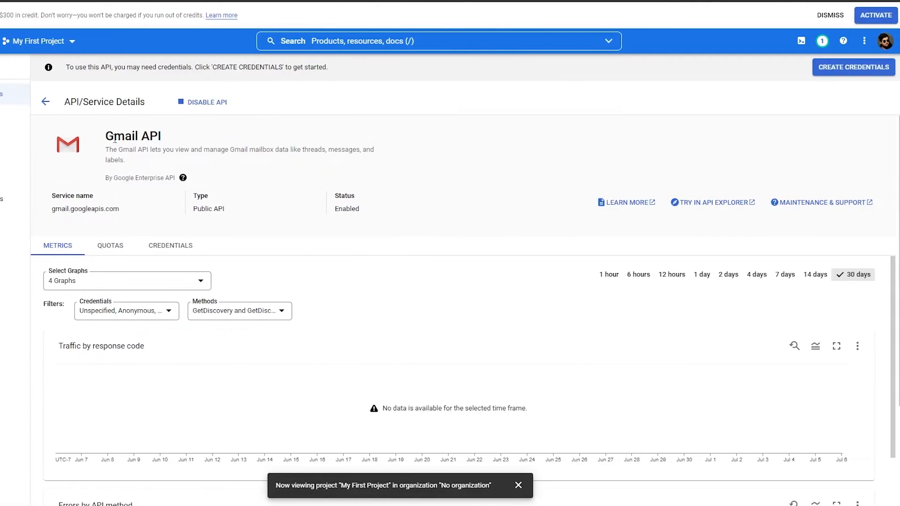
pyautogui.scroll(-2, 196, 141)
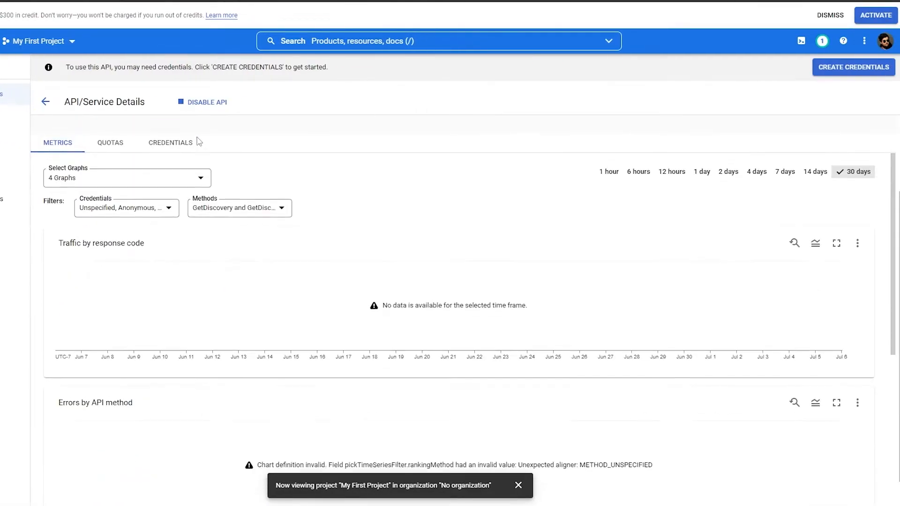
pyautogui.scroll(2, 404, 274)
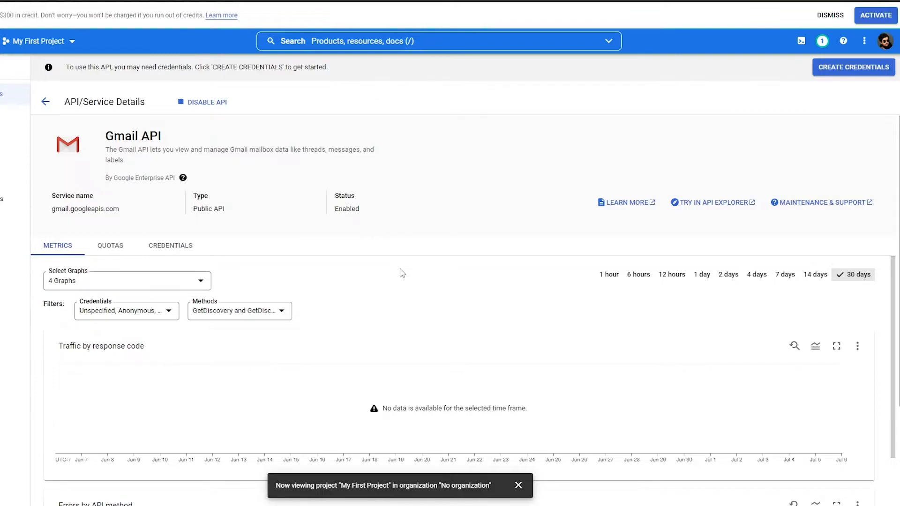
pyautogui.click(519, 486)
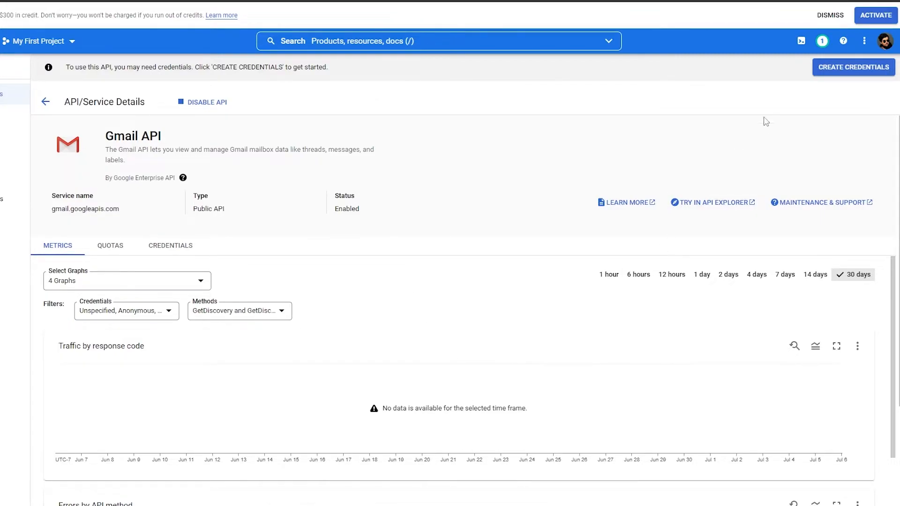
# Start creating credentials for the Gmail API with User data as the accessed data, and continue to the OAuth consent screen.
pyautogui.click(854, 71)
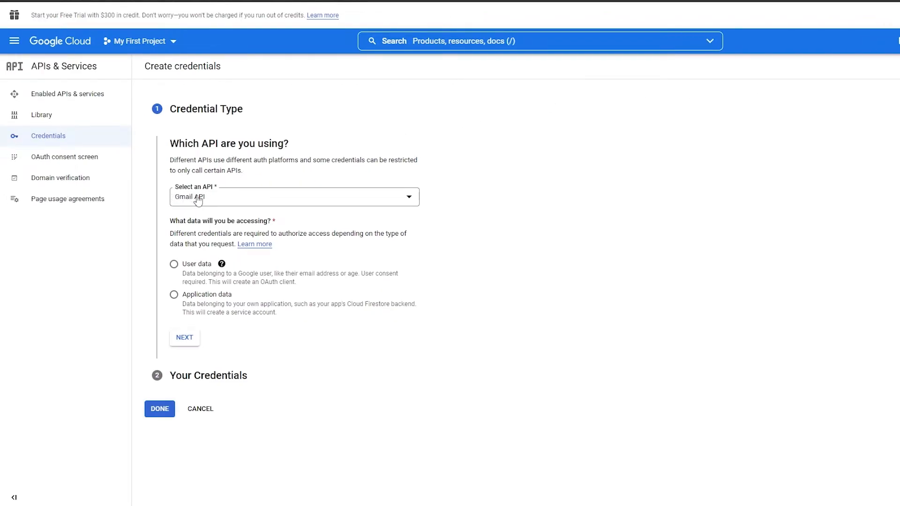
pyautogui.click(237, 197)
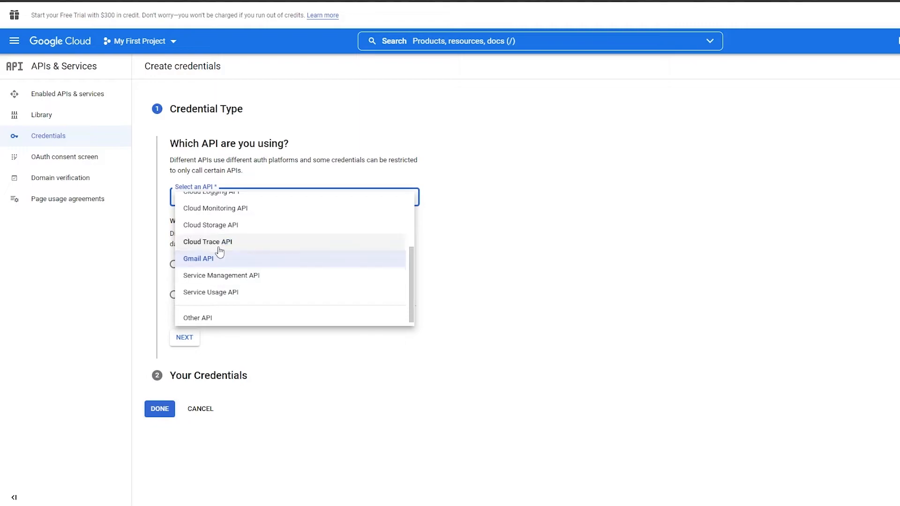
pyautogui.scroll(2, 219, 263)
pyautogui.scroll(-1, 217, 241)
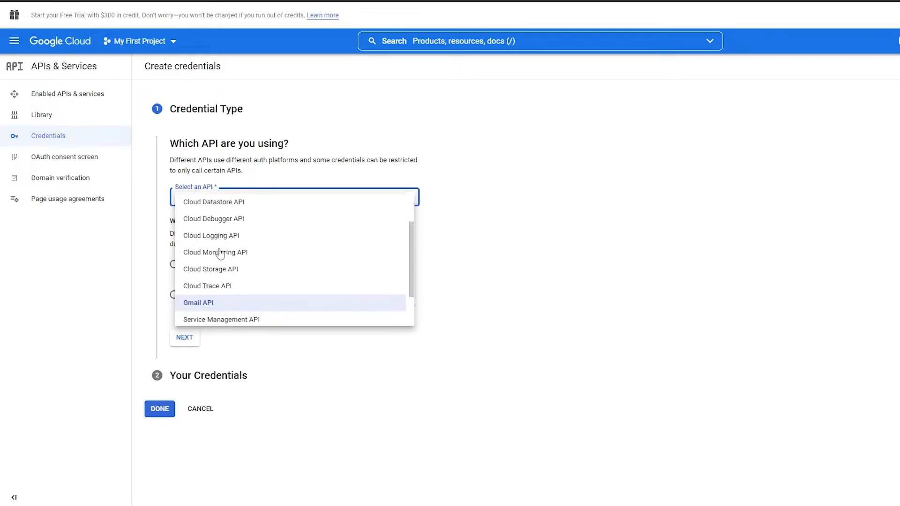
pyautogui.scroll(-1, 224, 274)
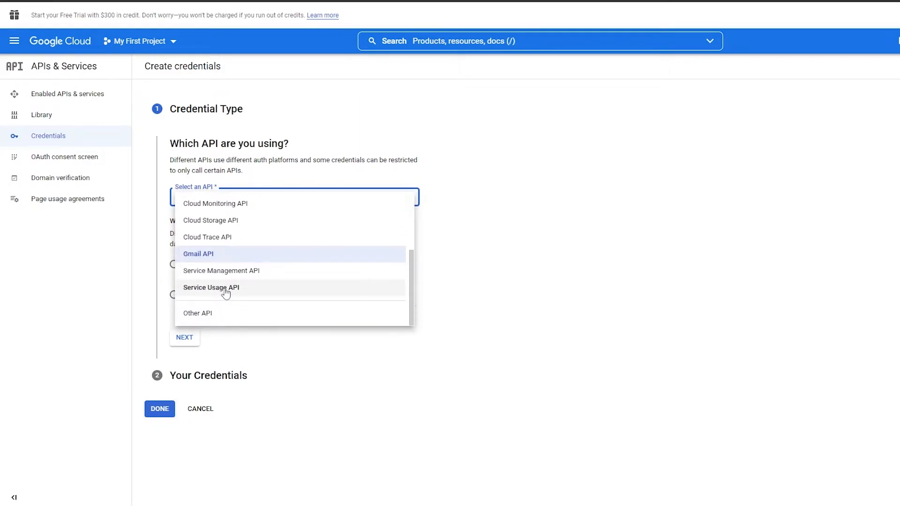
pyautogui.scroll(3, 223, 291)
pyautogui.scroll(-3, 226, 293)
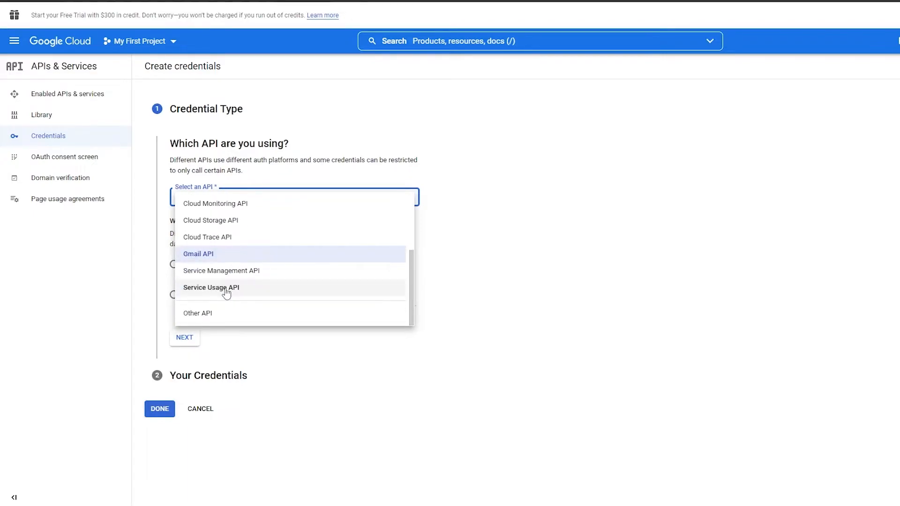
pyautogui.click(200, 252)
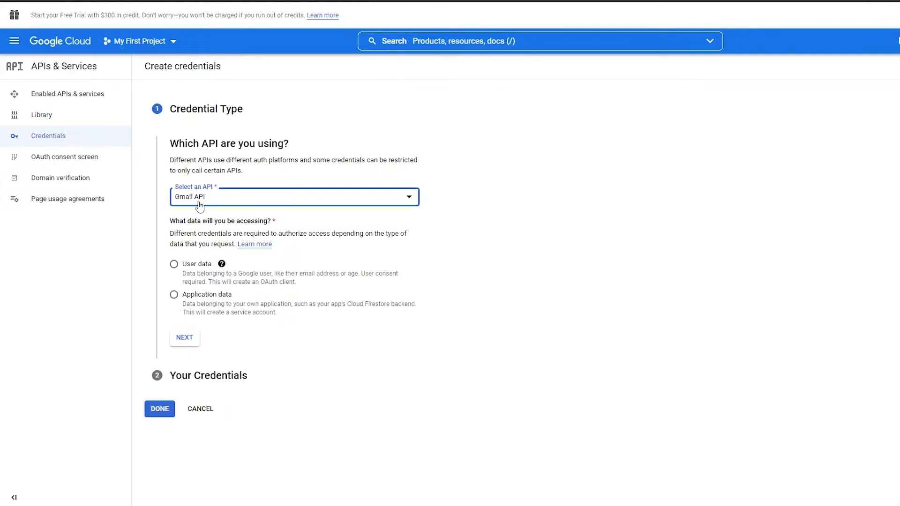
pyautogui.click(186, 269)
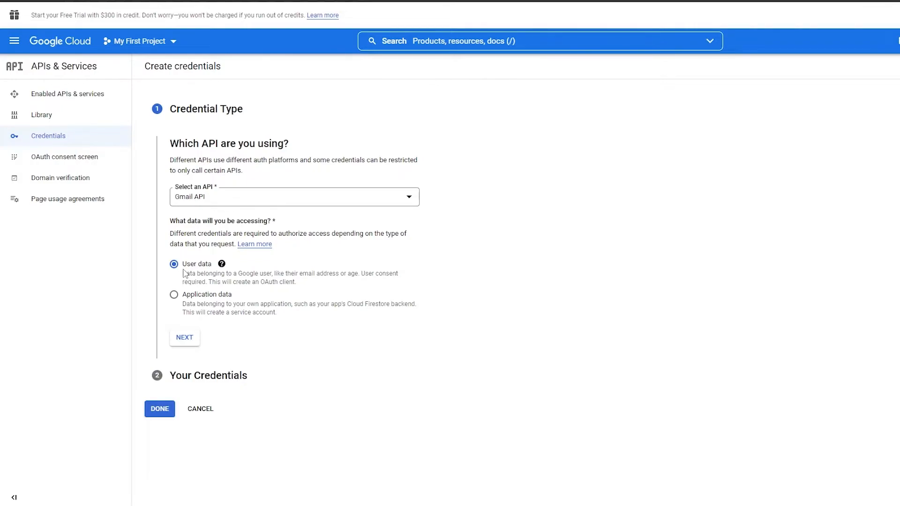
pyautogui.click(184, 338)
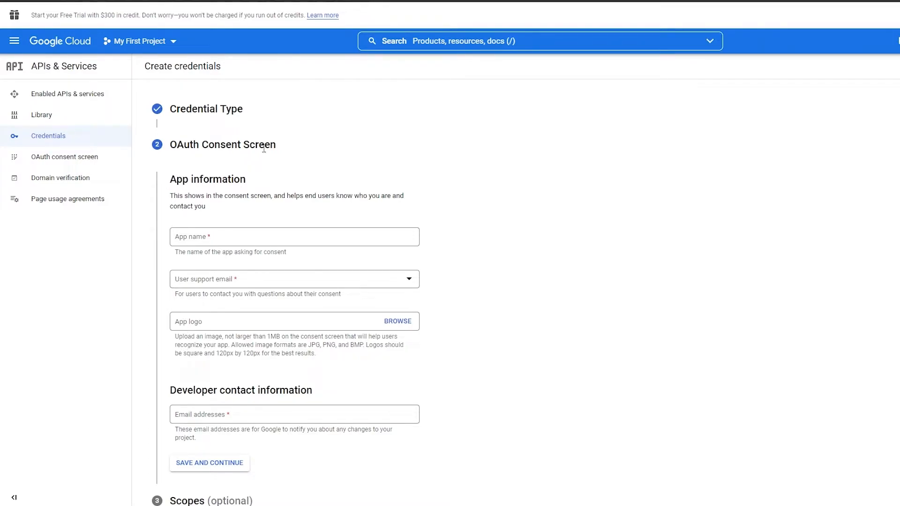
# Complete the OAuth consent screen with app name "WP Mail SMTP", the user support email and the developer contact email, and save it.
pyautogui.click(177, 237)
pyautogui.write('WP Mail SMTP')
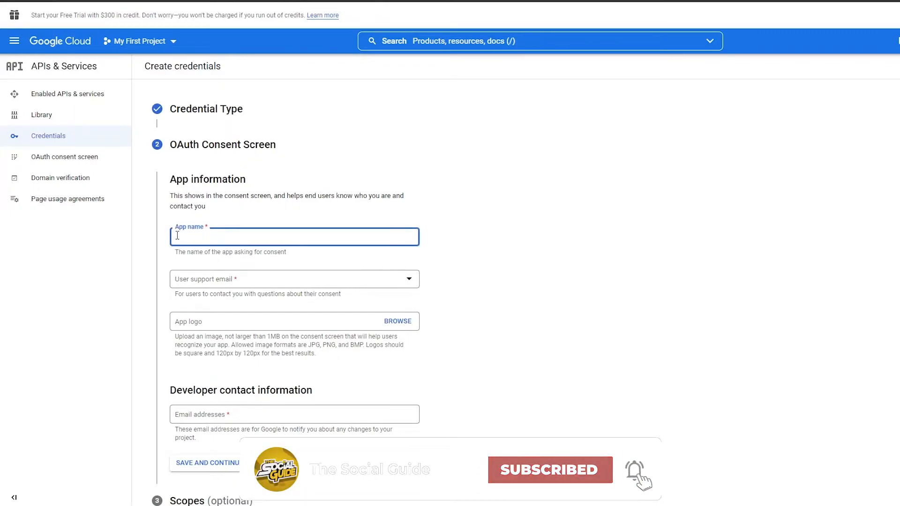
pyautogui.click(179, 283)
pyautogui.click(223, 289)
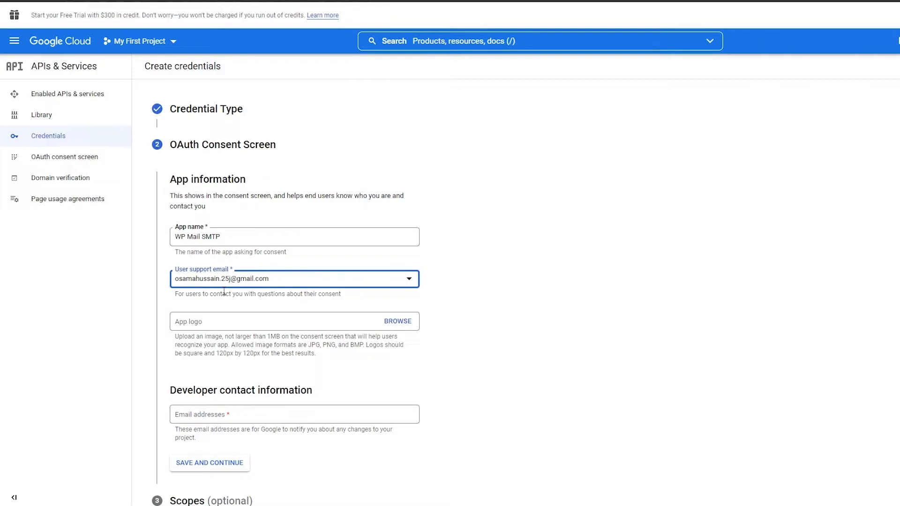
pyautogui.scroll(-1, 224, 292)
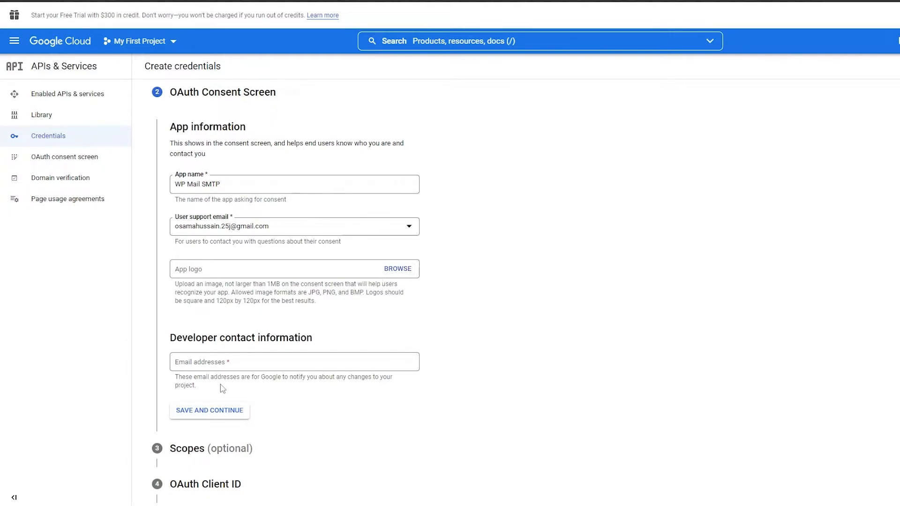
pyautogui.click(217, 411)
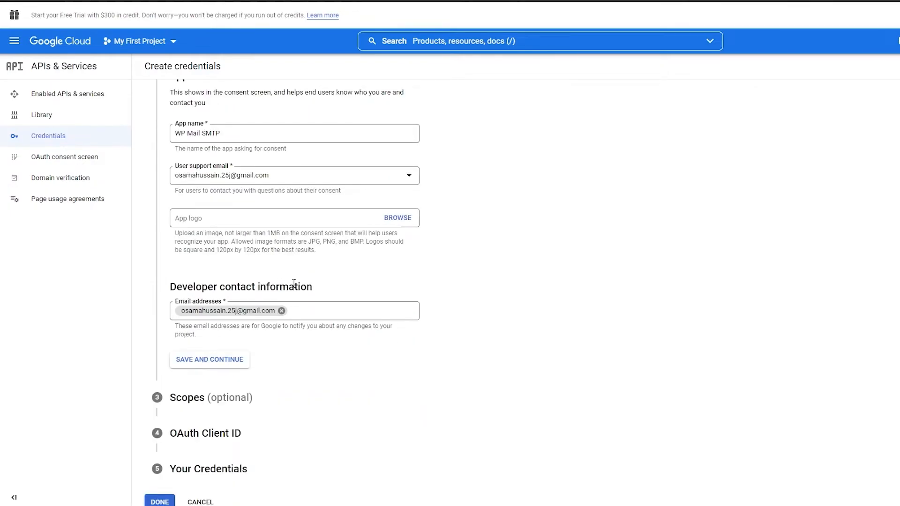
pyautogui.click(201, 365)
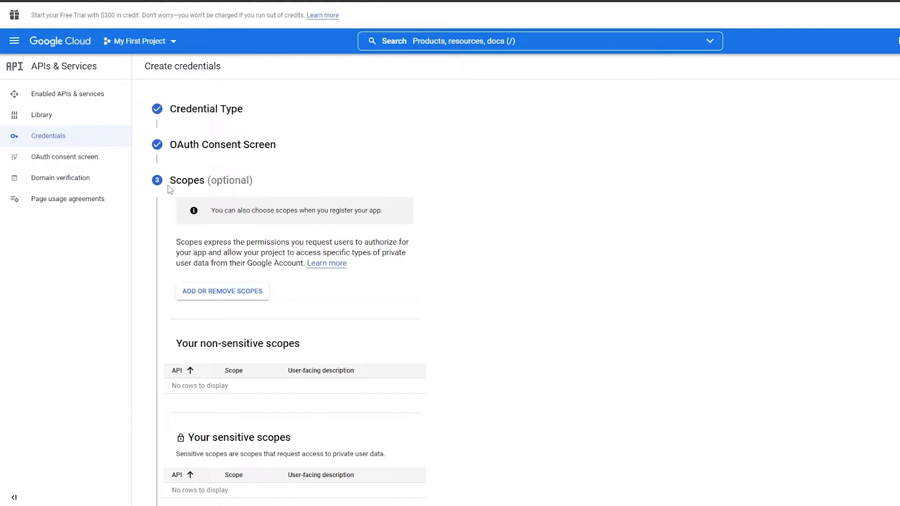
# Review the optional Scopes section and save it without adding any scopes, continuing to OAuth Client ID.
pyautogui.scroll(-2, 220, 192)
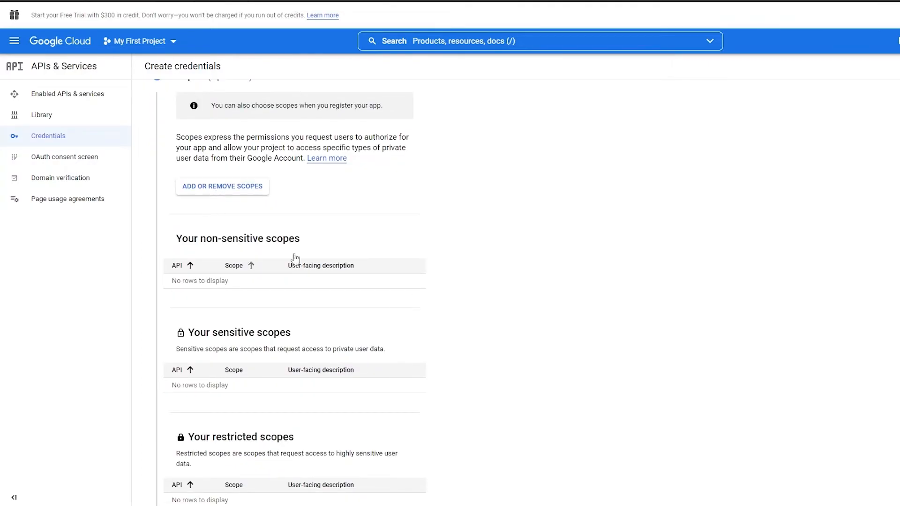
pyautogui.scroll(-3, 347, 261)
pyautogui.scroll(4, 351, 266)
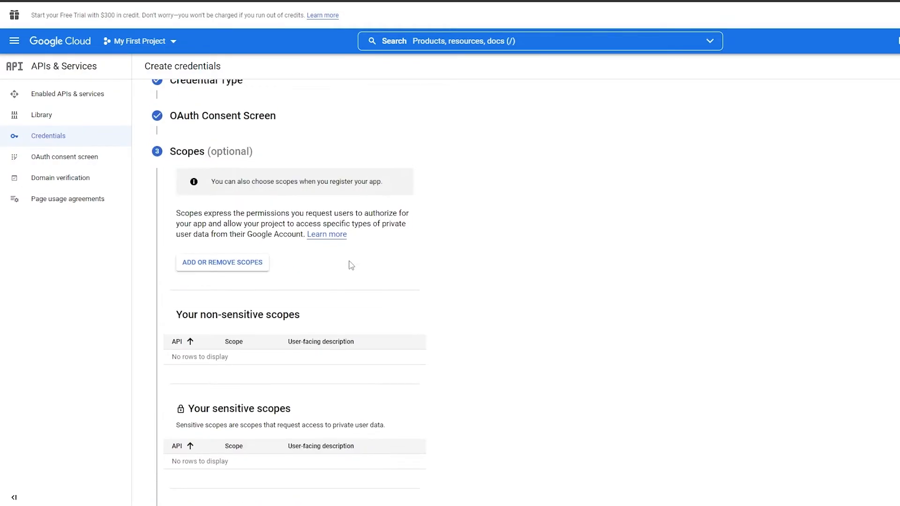
pyautogui.scroll(-4, 351, 265)
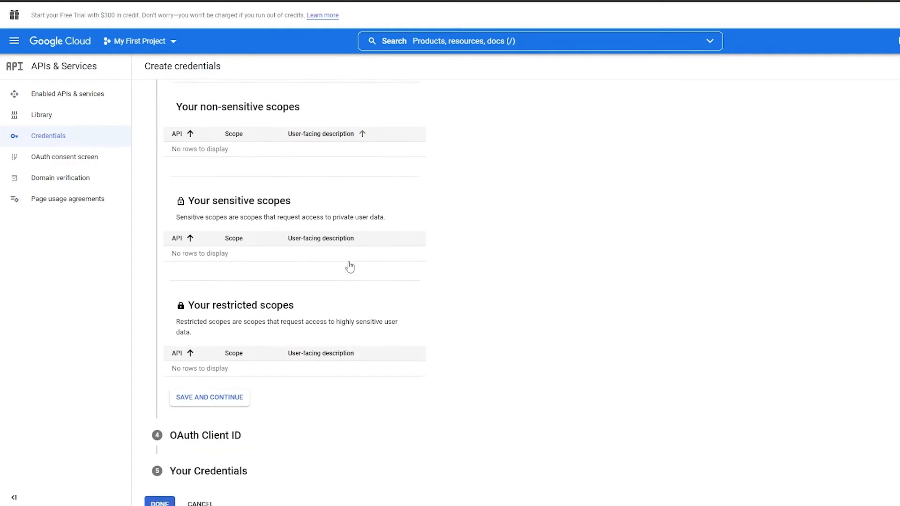
pyautogui.click(206, 402)
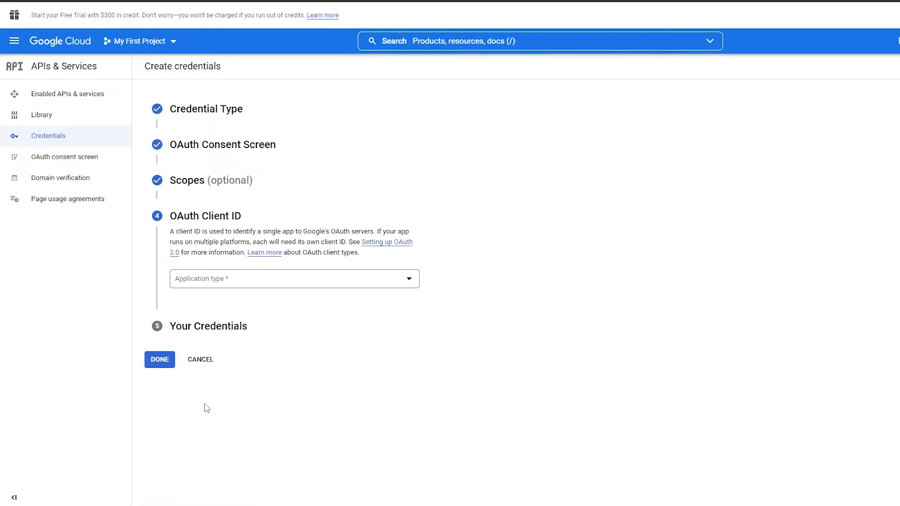
pyautogui.moveTo(171, 221); pyautogui.dragTo(245, 222)
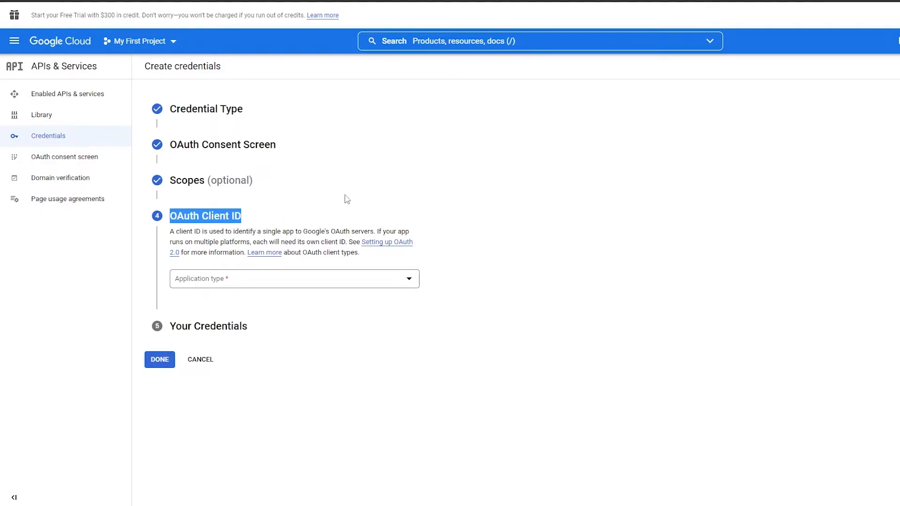
# Set the OAuth client's application type to Web application and name it "WP Mail SMTP".
pyautogui.click(372, 285)
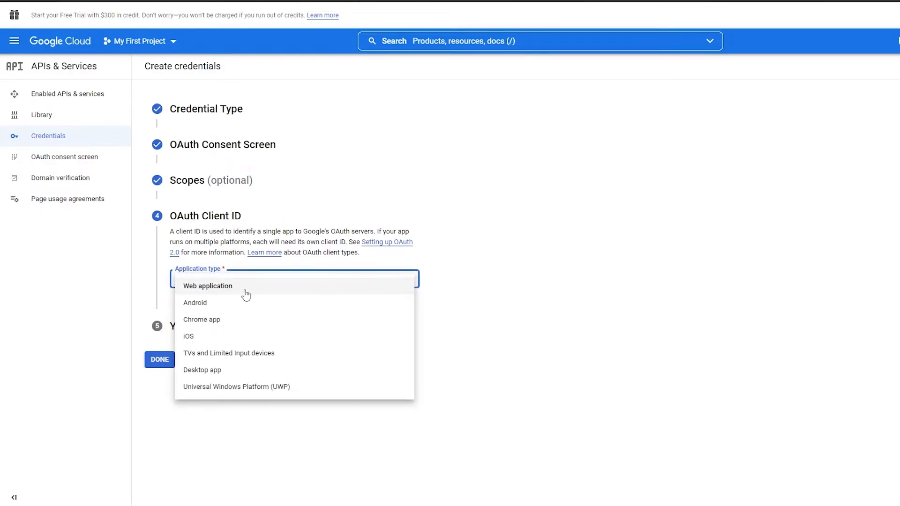
pyautogui.click(212, 292)
pyautogui.scroll(-3, 240, 292)
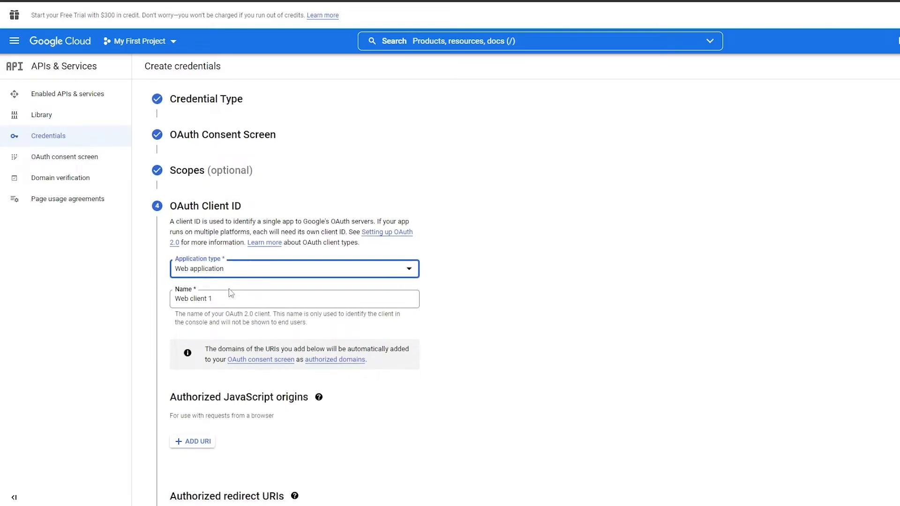
pyautogui.tripleClick(186, 151)
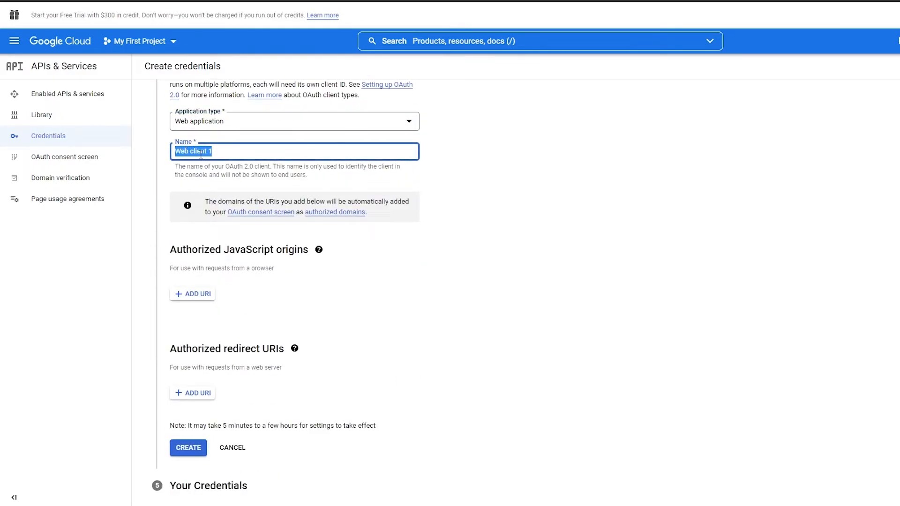
pyautogui.click(248, 150)
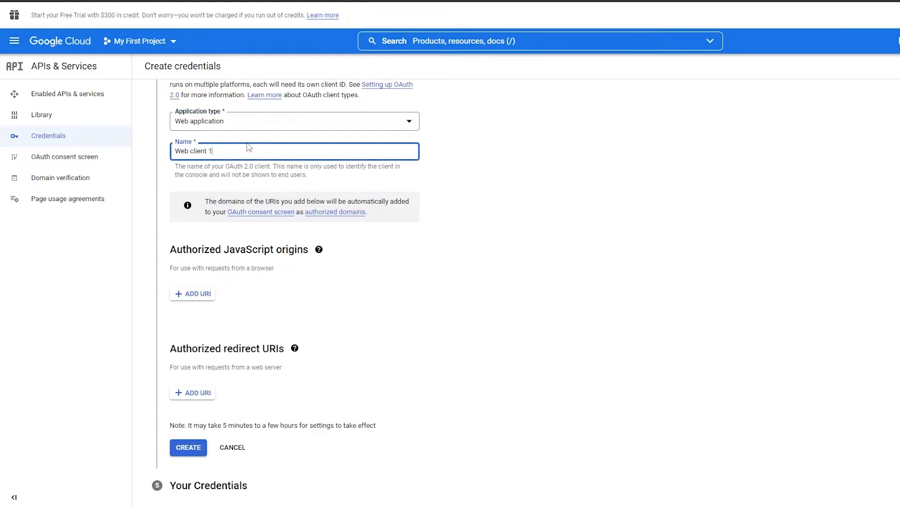
pyautogui.tripleClick(228, 151)
pyautogui.write('WP SMTP')
pyautogui.hotkey('ctrl', 'Left')
pyautogui.write('Mail')
pyautogui.click(584, 186)
pyautogui.scroll(-1, 283, 319)
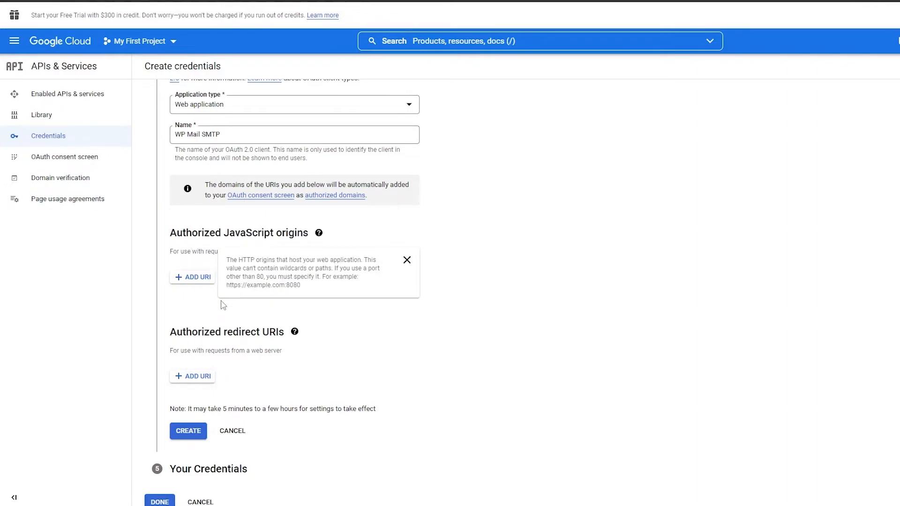
# Add an empty authorized redirect URI entry and copy the Authorized Redirect URI from the WP Mail SMTP setup wizard.
pyautogui.moveTo(168, 334); pyautogui.dragTo(285, 338)
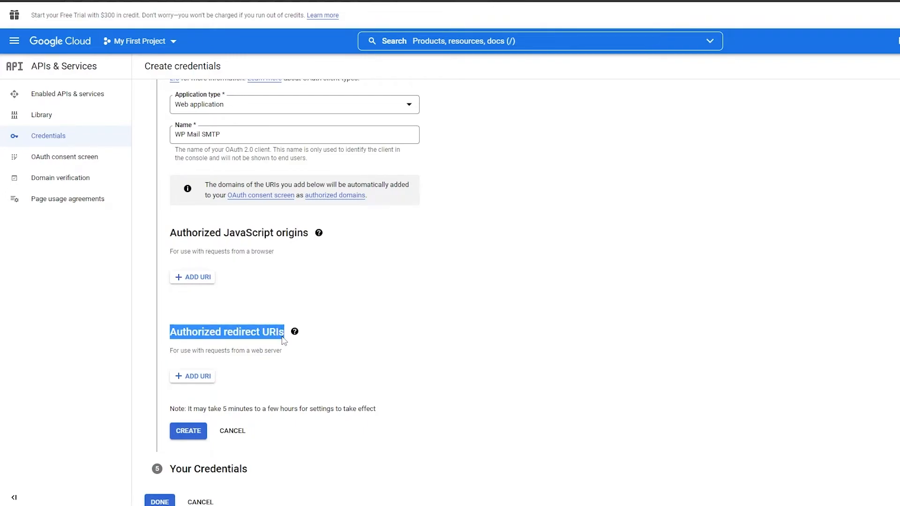
pyautogui.click(199, 376)
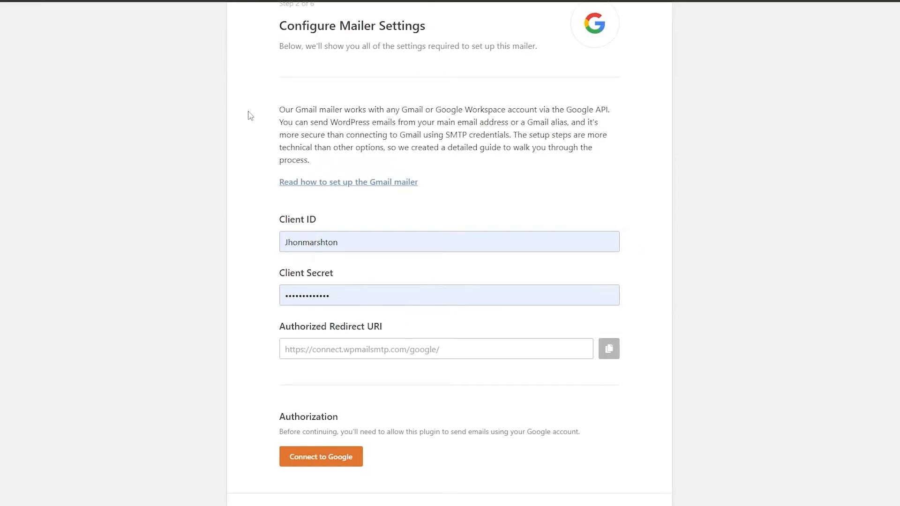
pyautogui.scroll(2, 263, 261)
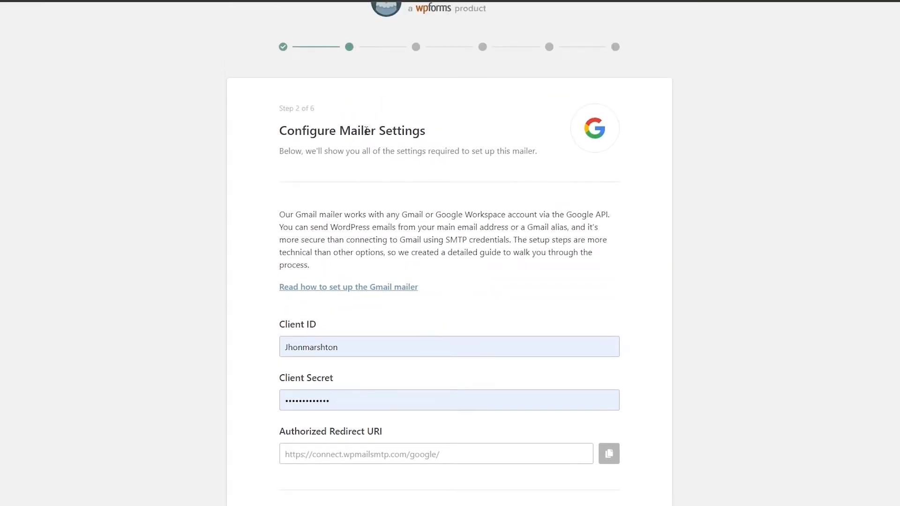
pyautogui.scroll(-3, 361, 134)
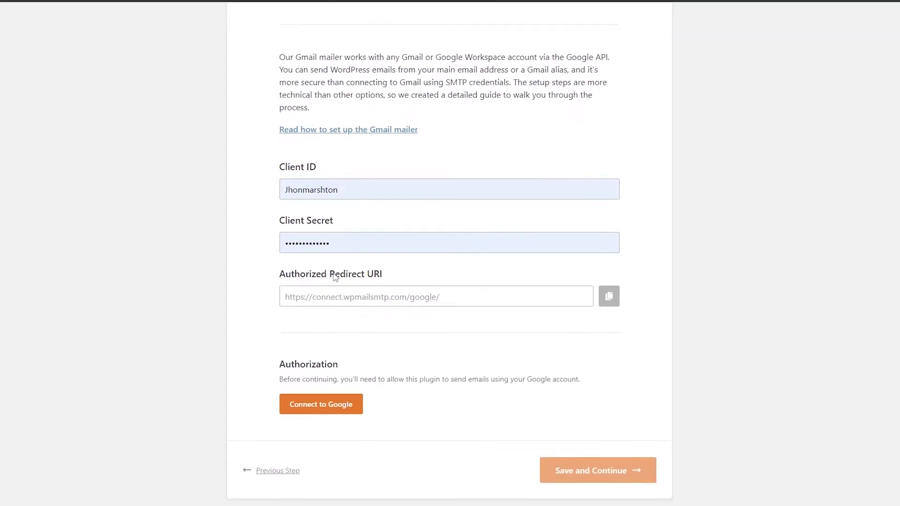
pyautogui.moveTo(277, 275); pyautogui.dragTo(396, 280)
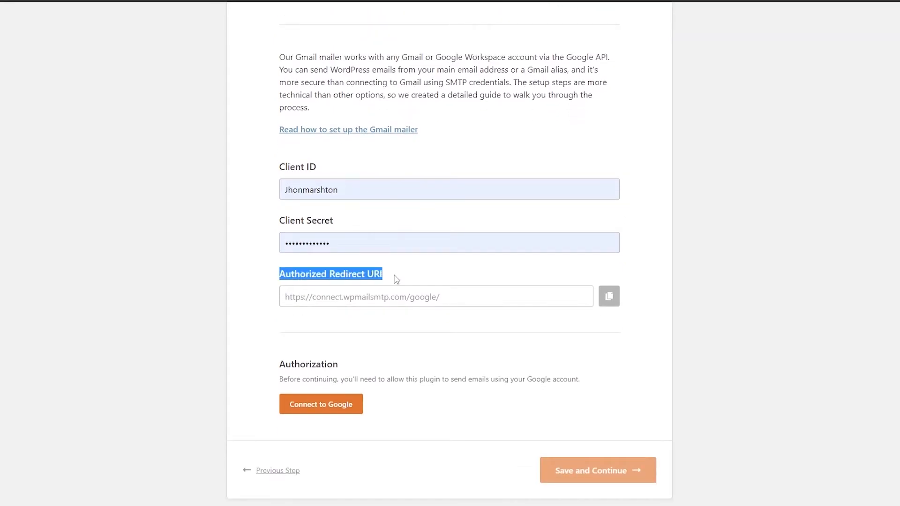
pyautogui.click(609, 295)
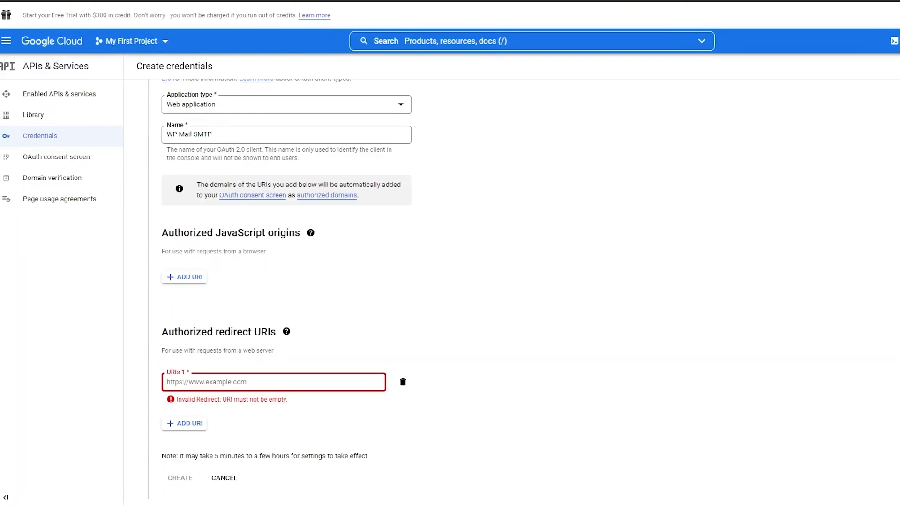
pyautogui.rightClick(180, 385)
pyautogui.click(185, 385)
pyautogui.hotkey('ctrl', 'v')
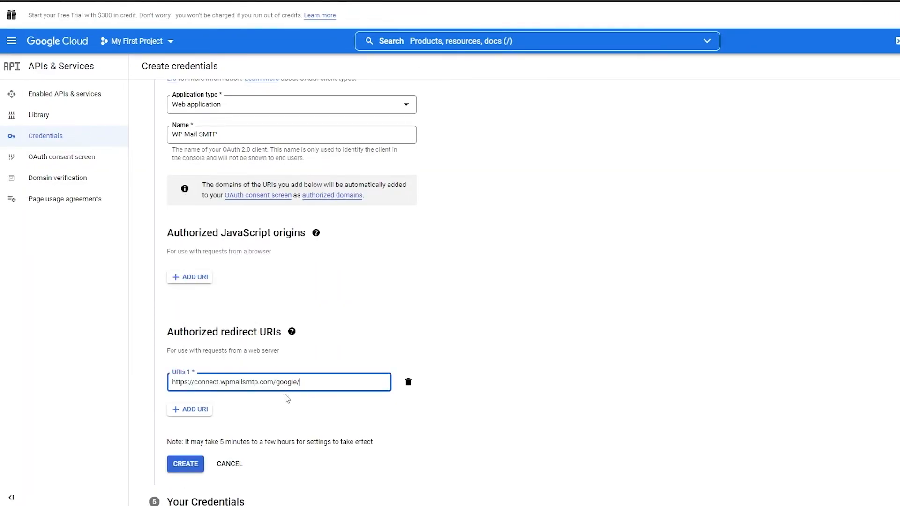
pyautogui.scroll(-1, 188, 421)
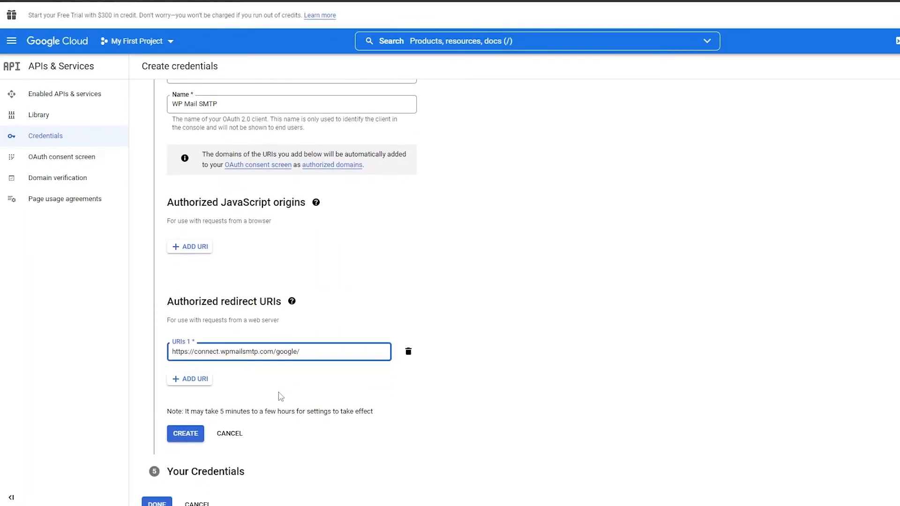
pyautogui.click(185, 431)
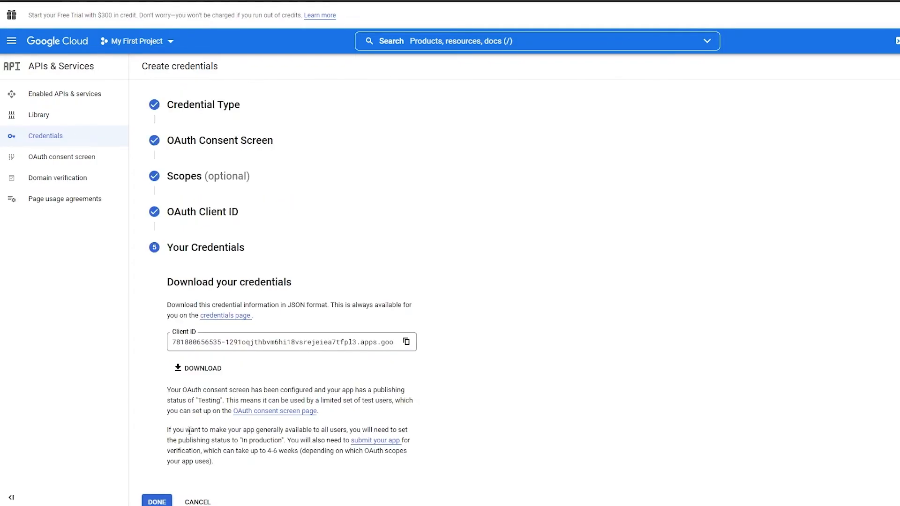
# Copy the generated client ID, finish the credentials wizard, and keep the ID in a sticky note.
pyautogui.moveTo(170, 282); pyautogui.dragTo(296, 286)
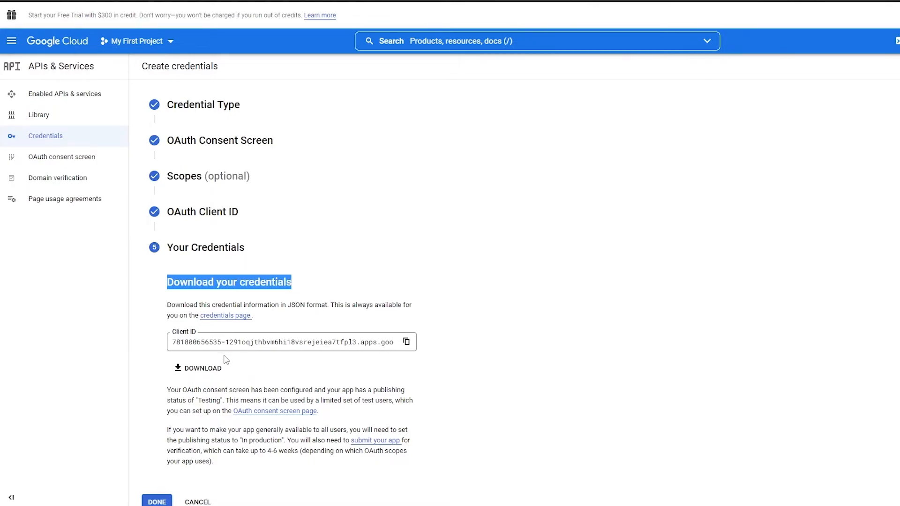
pyautogui.click(406, 343)
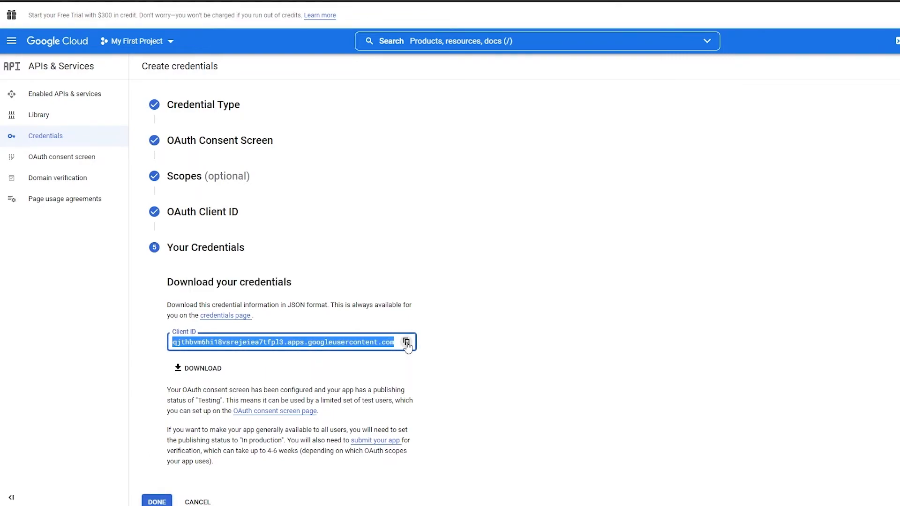
pyautogui.click(159, 501)
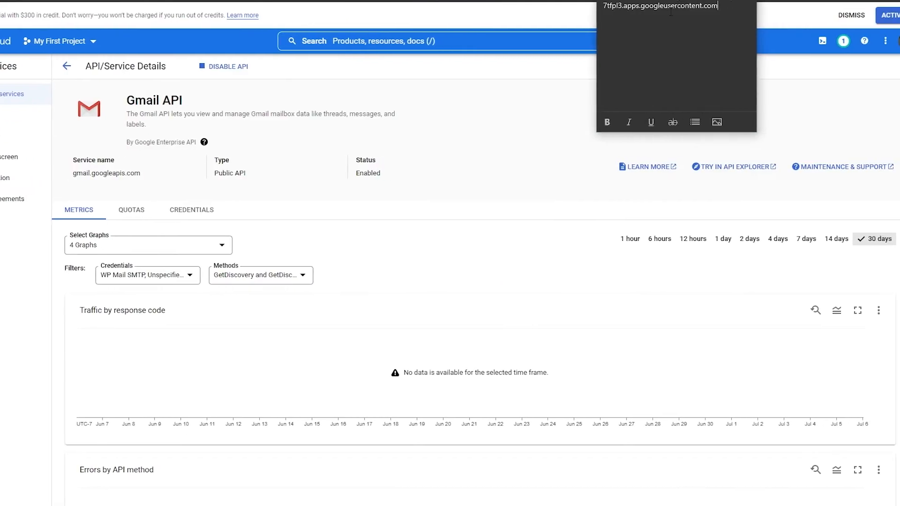
pyautogui.click(375, 258)
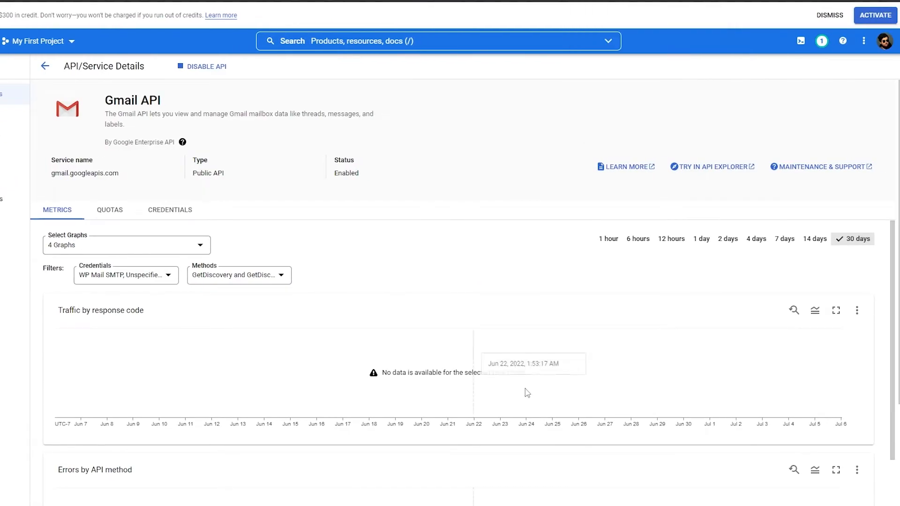
pyautogui.hotkey('alt', 'Tab')
pyautogui.moveTo(647, 0); pyautogui.dragTo(661, 95)
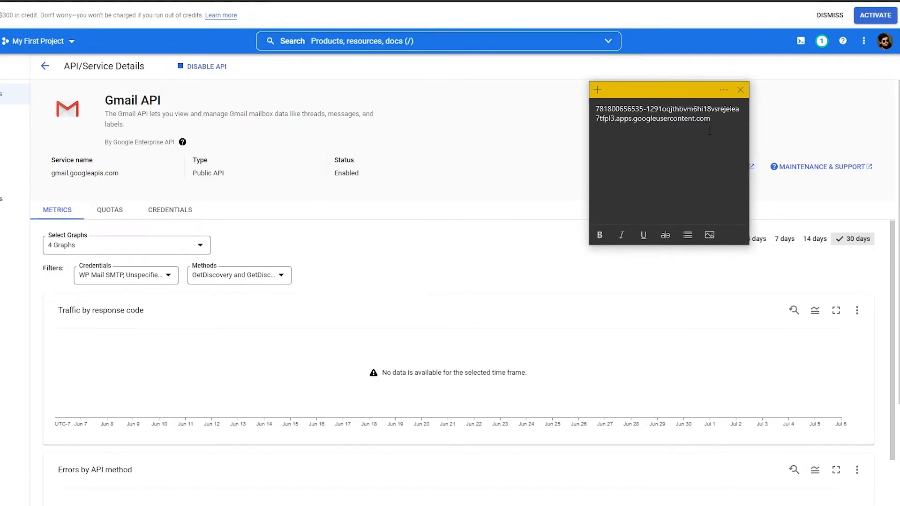
pyautogui.hotkey('alt', 'Tab')
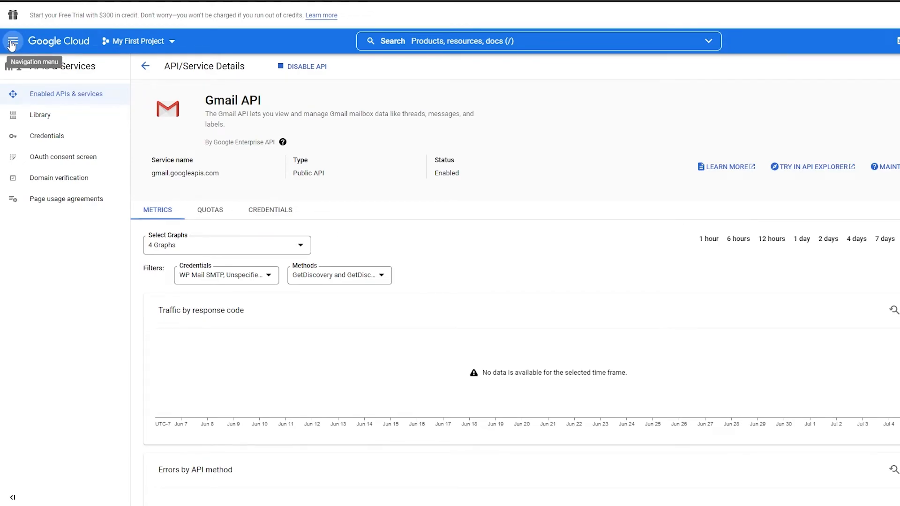
# Open the OAuth consent screen for APIs & Services and publish the WP Mail SMTP app to production.
pyautogui.click(12, 44)
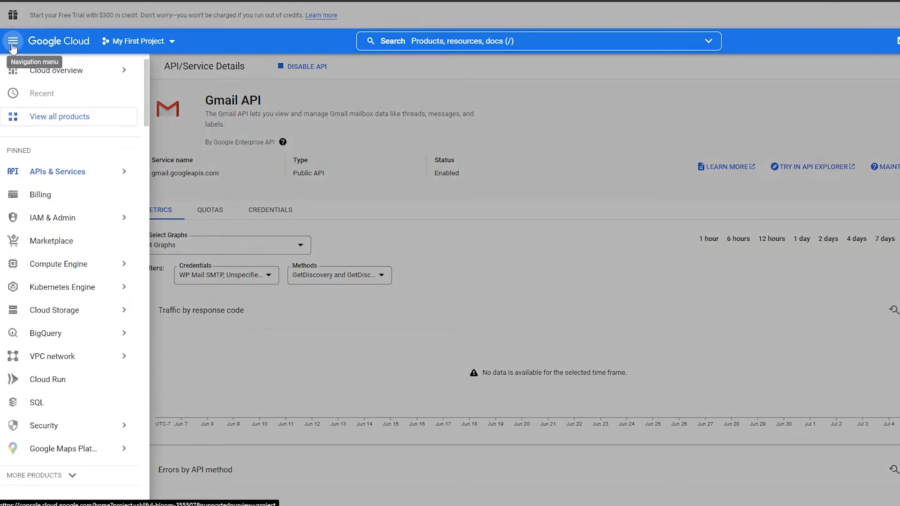
pyautogui.moveTo(69, 177)
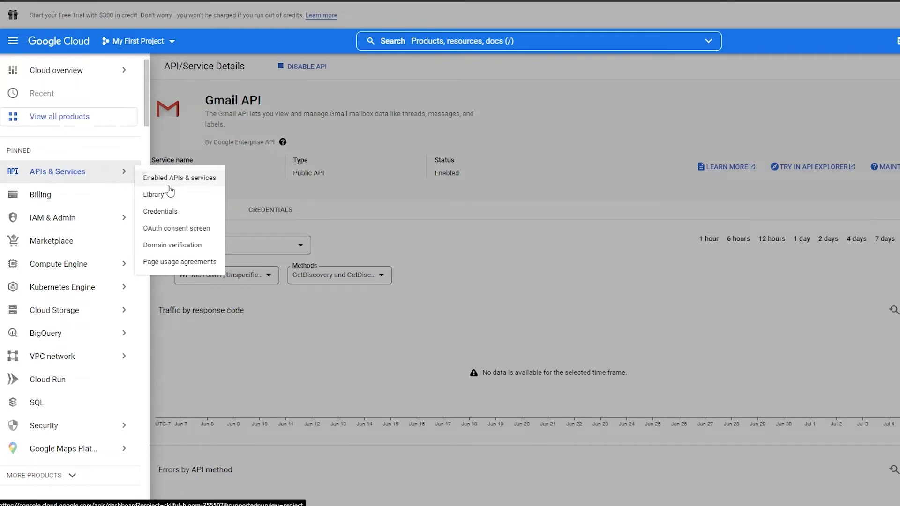
pyautogui.click(173, 229)
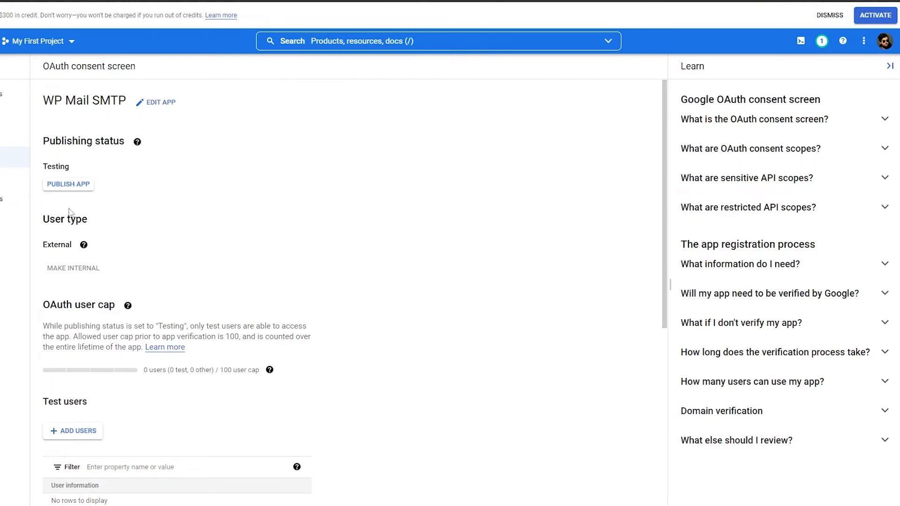
pyautogui.click(69, 186)
pyautogui.click(517, 313)
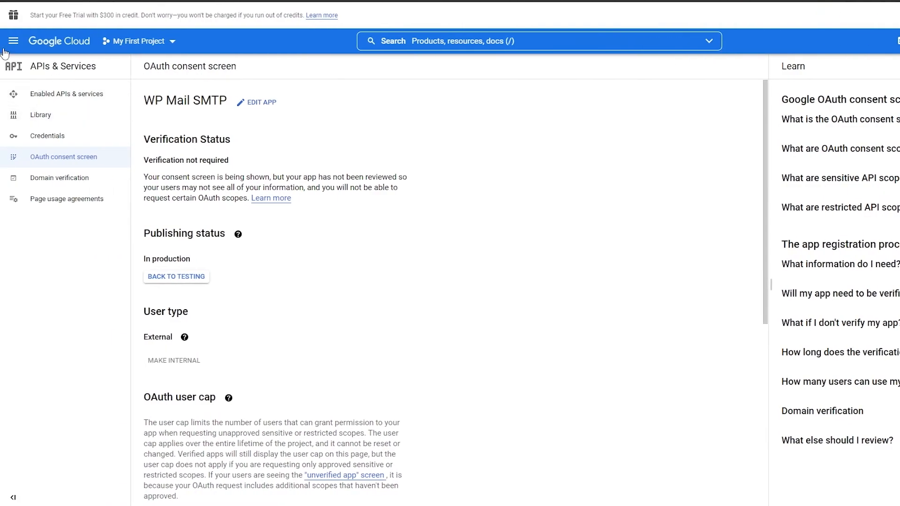
# Open the WP Mail SMTP OAuth 2.0 client for editing from the project's Credentials page.
pyautogui.click(12, 41)
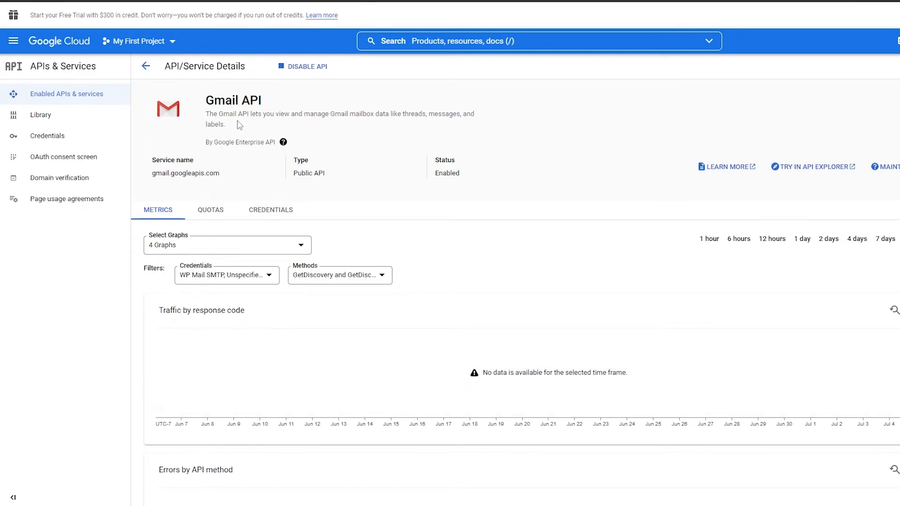
pyautogui.click(77, 139)
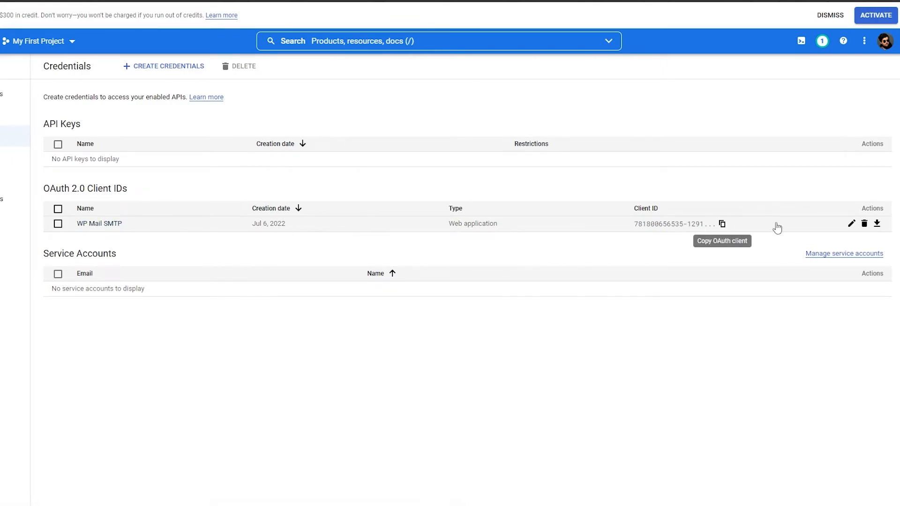
pyautogui.click(852, 225)
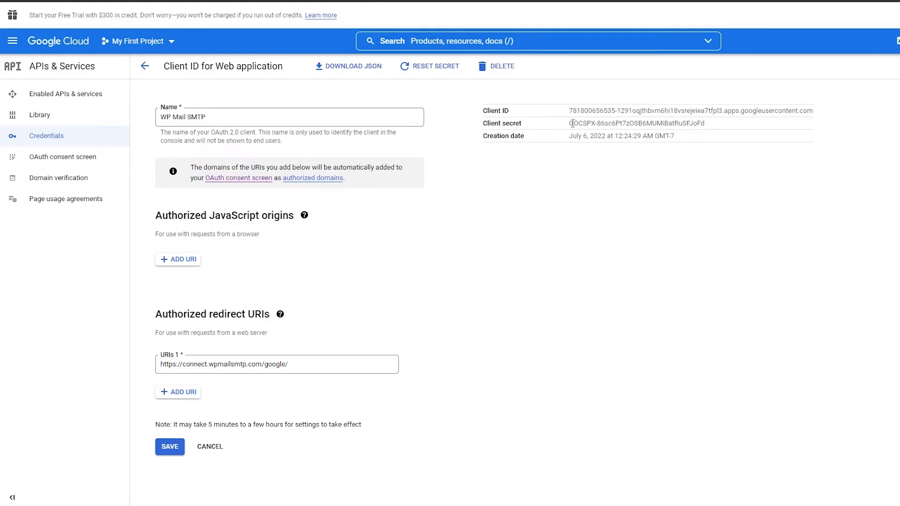
# Copy the client secret of the OAuth client and paste it below the client ID in the sticky note.
pyautogui.moveTo(570, 123); pyautogui.dragTo(712, 131)
pyautogui.hotkey('ctrl', 'c')
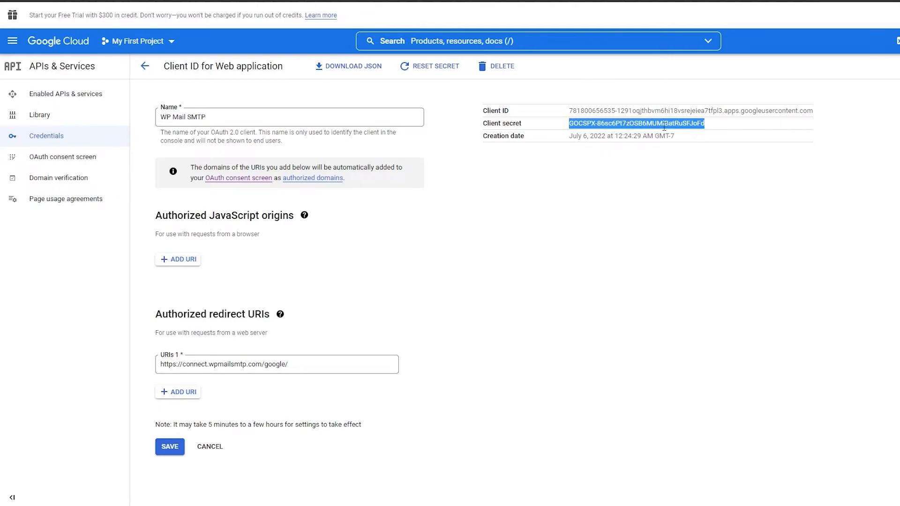
pyautogui.click(463, 100)
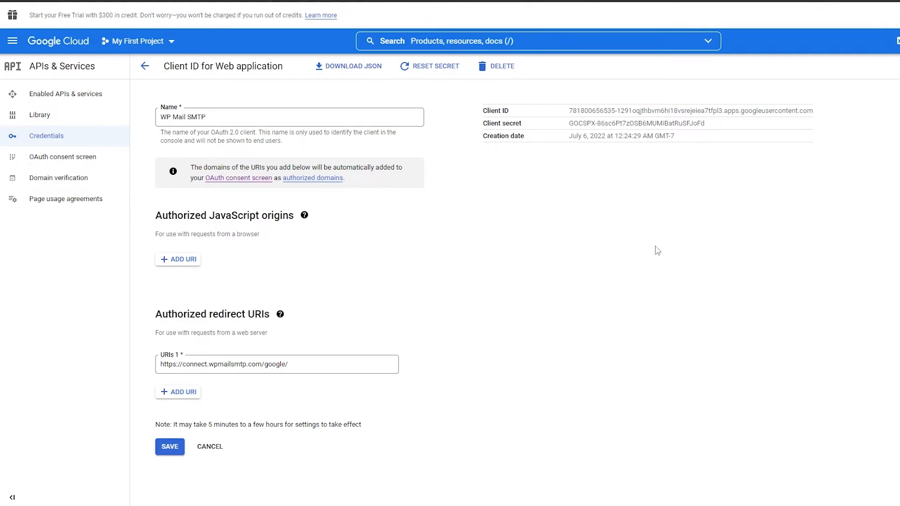
pyautogui.click(632, 505)
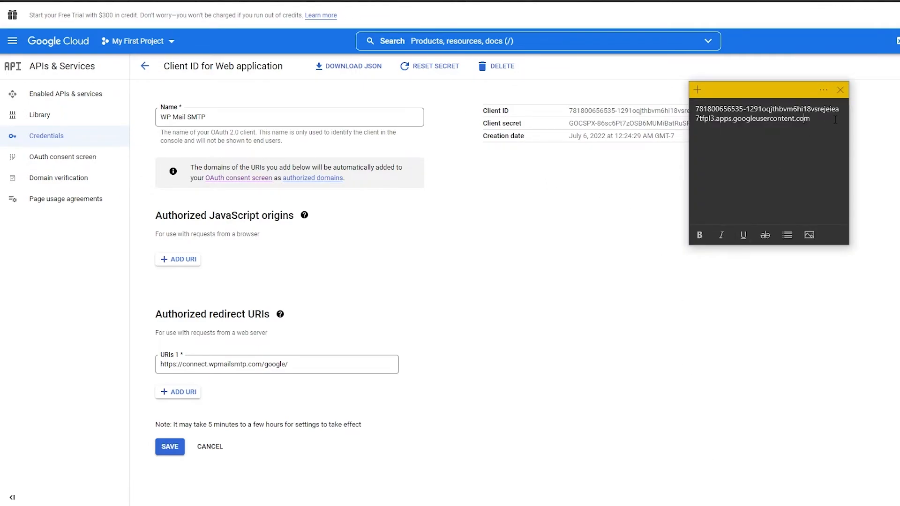
pyautogui.press('Return')
pyautogui.press('Return')
pyautogui.hotkey('ctrl', 'v')
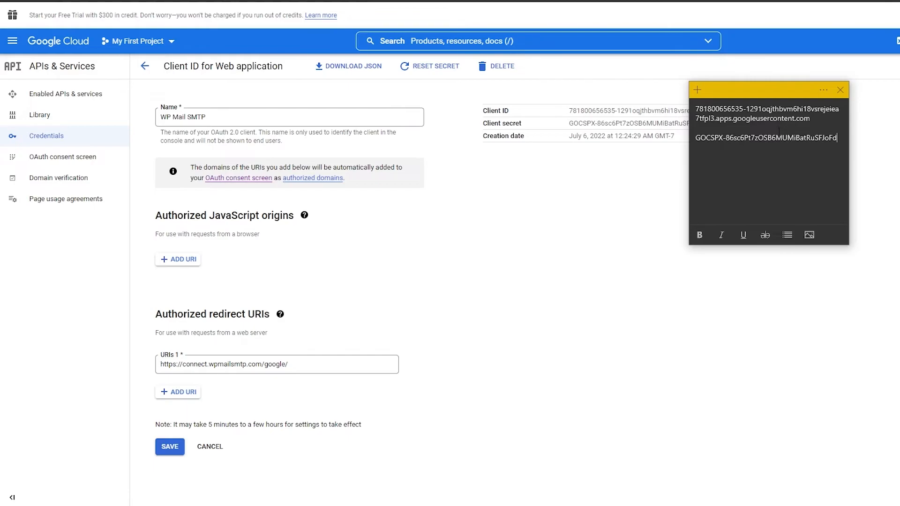
# In the WP Mail SMTP setup wizard, replace the Client ID with the one copied from the sticky note.
pyautogui.click(586, 237)
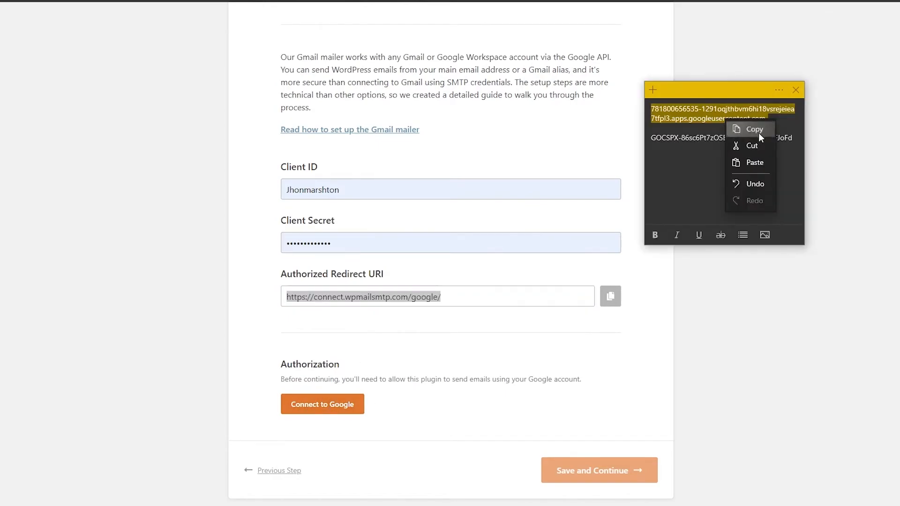
pyautogui.click(758, 127)
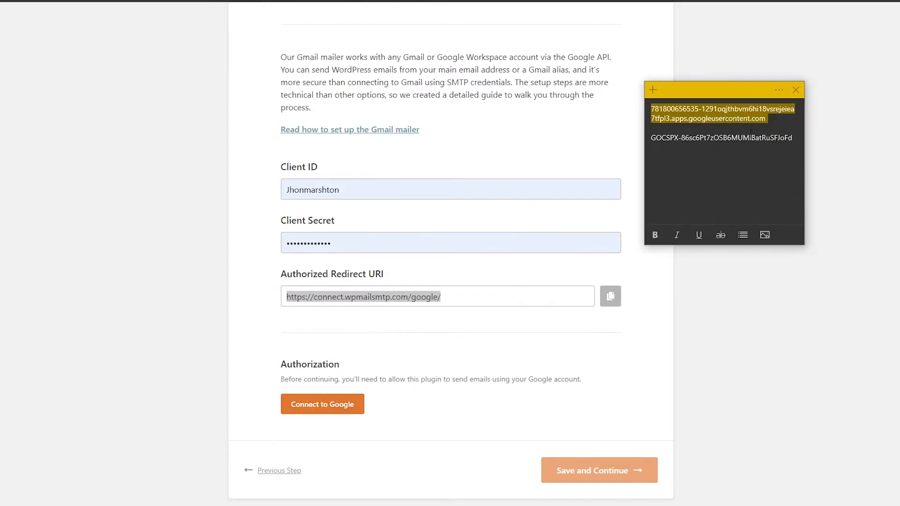
pyautogui.click(350, 197)
pyautogui.hotkey('ctrl', 'a')
pyautogui.hotkey('ctrl', 'v')
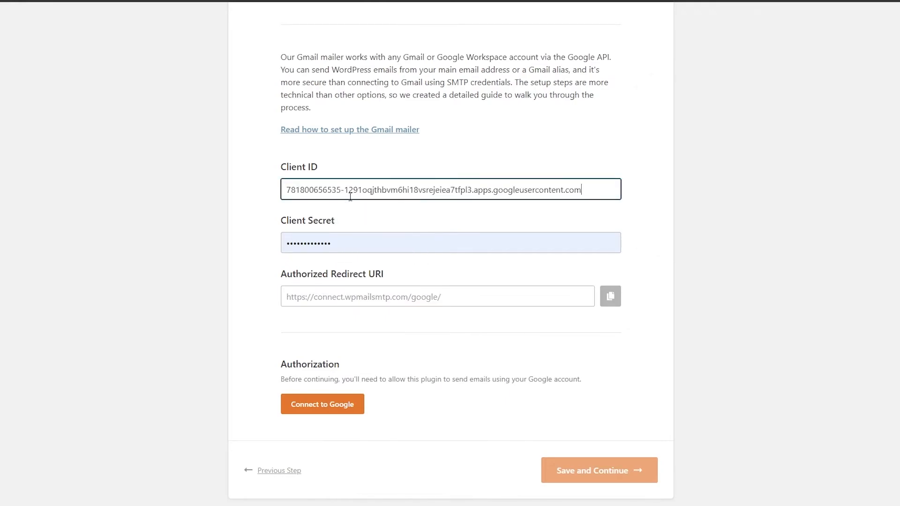
# Replace the Client Secret in the mailer settings with the one copied from the sticky note.
pyautogui.tripleClick(707, 143)
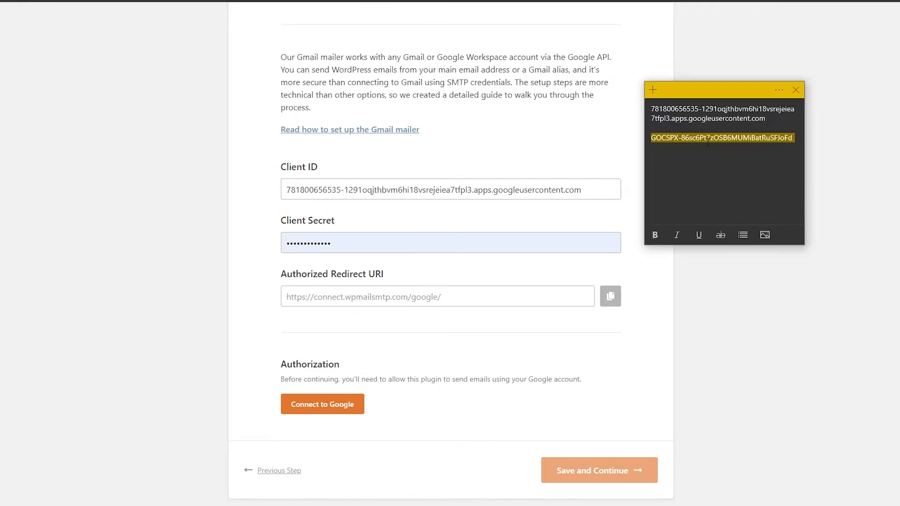
pyautogui.click(490, 217)
pyautogui.click(331, 244)
pyautogui.hotkey('ctrl', 'a')
pyautogui.hotkey('ctrl', 'v')
pyautogui.press('Tab')
pyautogui.click(417, 375)
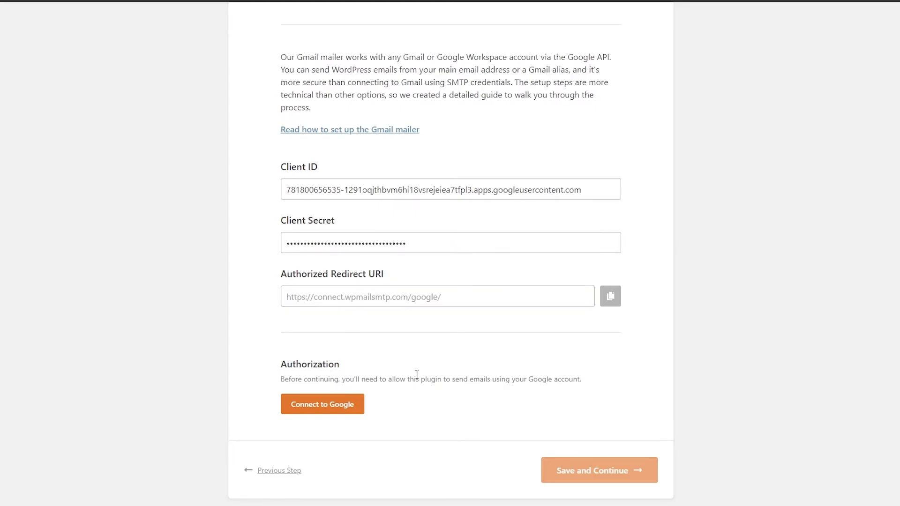
# Connect the mailer to Google with the listed account, proceed past the unverified-app warning to wpmailsmtp.com, and grant the Gmail access.
pyautogui.click(327, 416)
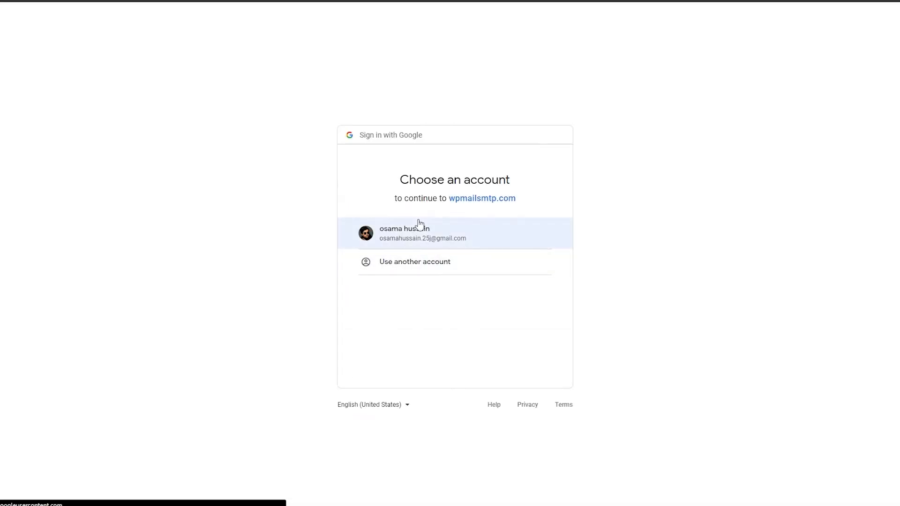
pyautogui.click(420, 227)
pyautogui.click(709, 148)
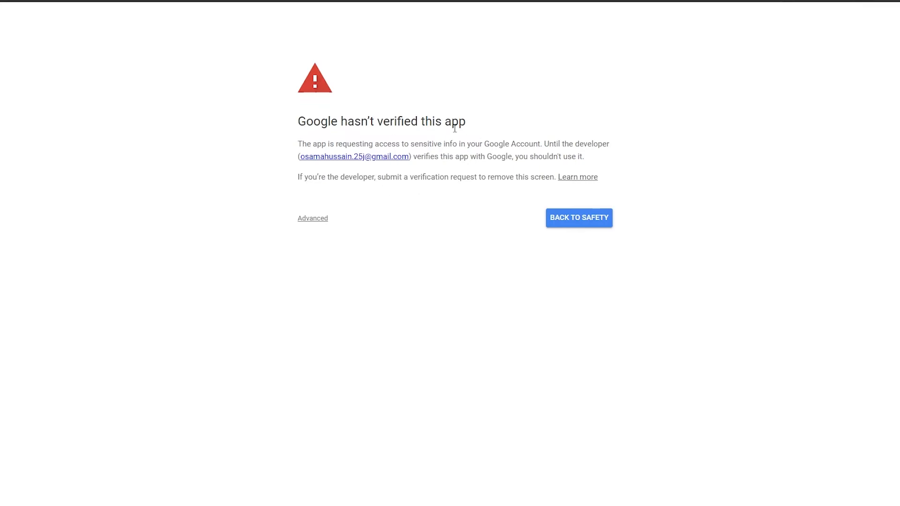
pyautogui.click(321, 221)
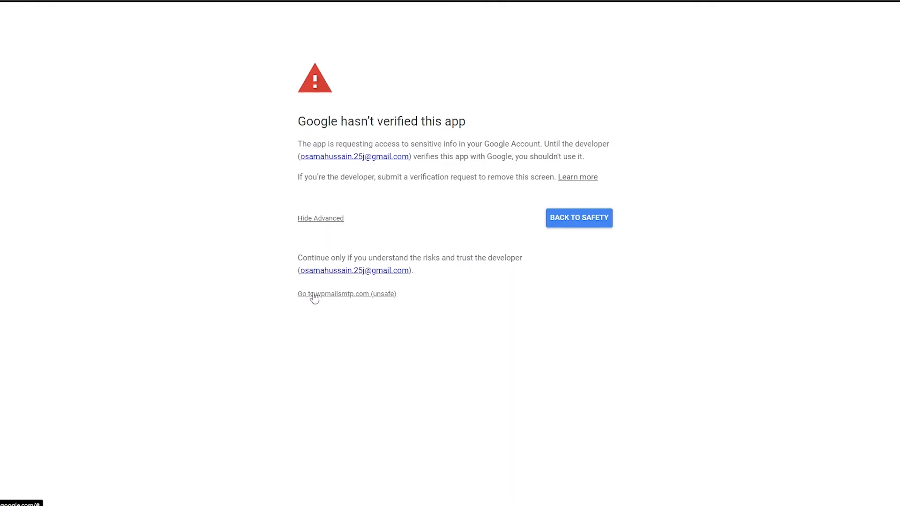
pyautogui.click(361, 299)
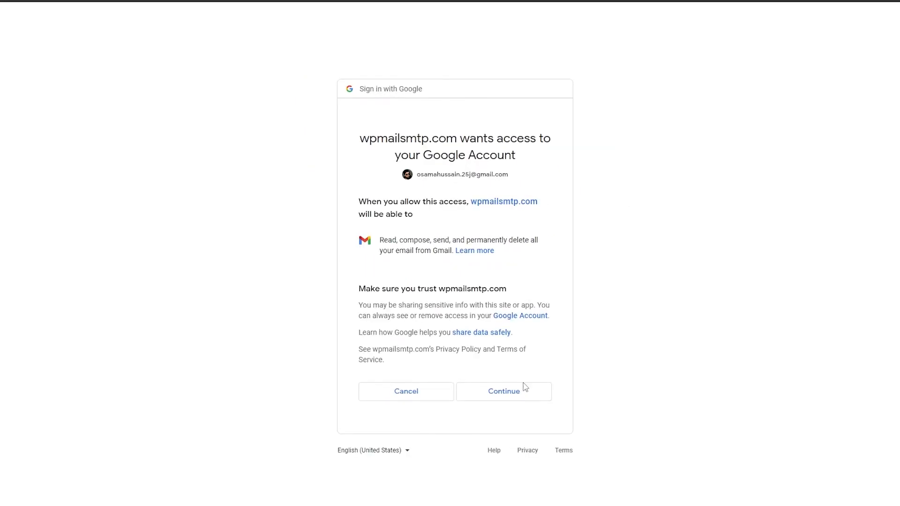
pyautogui.click(503, 399)
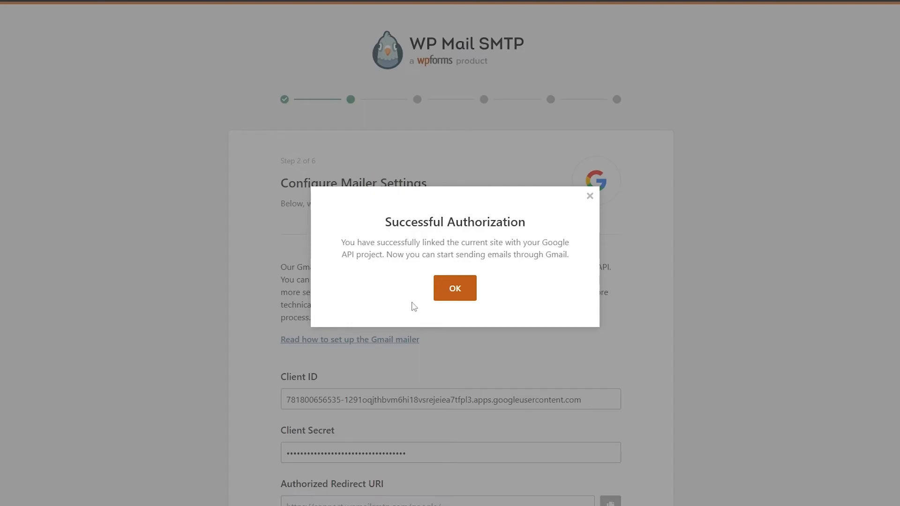
pyautogui.click(459, 300)
# Set the From Name to TSG and save the mailer settings.
pyautogui.scroll(-8, 458, 295)
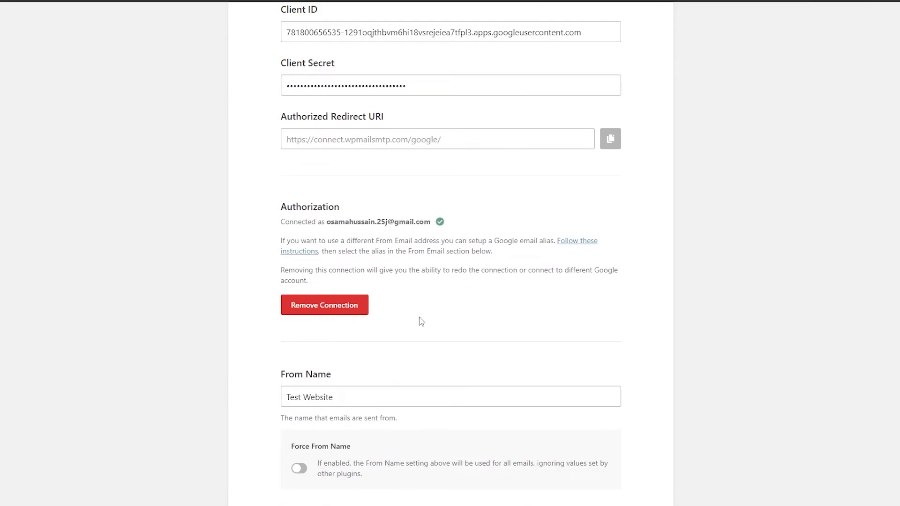
pyautogui.scroll(-2, 421, 322)
pyautogui.scroll(-2, 419, 321)
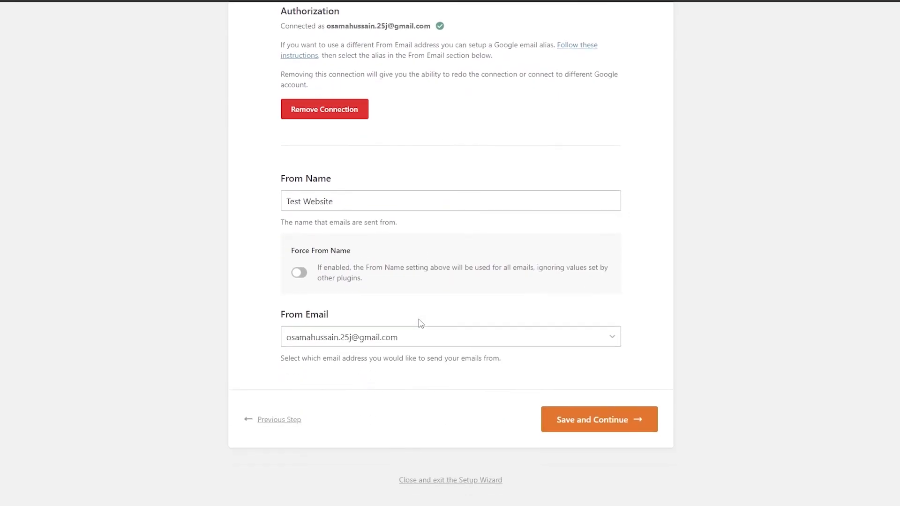
pyautogui.scroll(3, 420, 320)
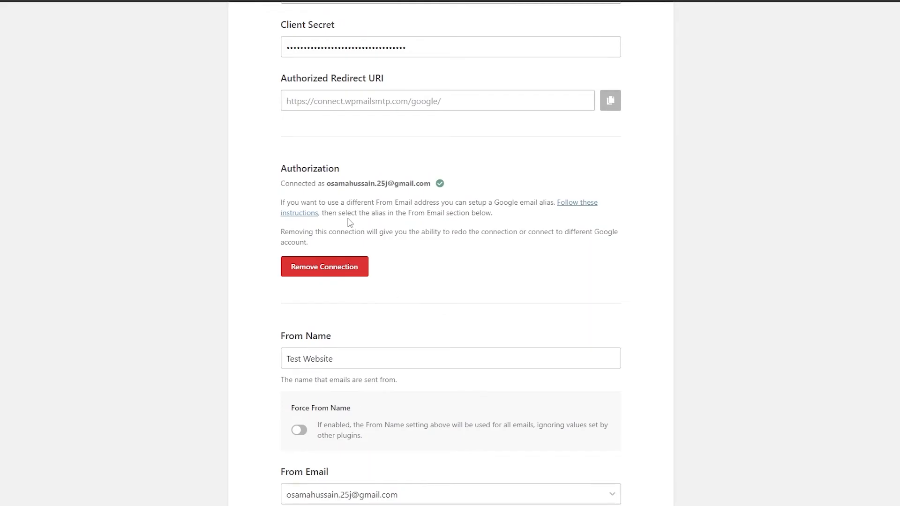
pyautogui.scroll(-2, 332, 211)
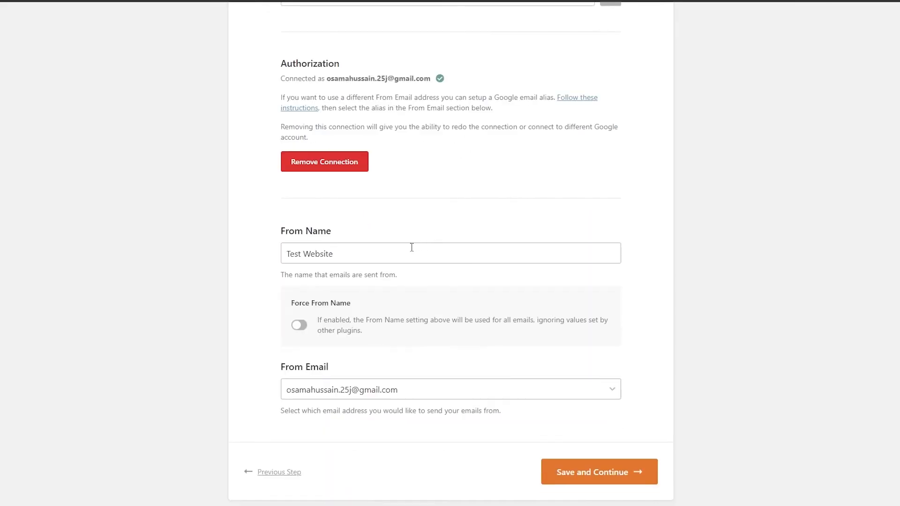
pyautogui.moveTo(280, 238); pyautogui.dragTo(274, 257)
pyautogui.click(341, 253)
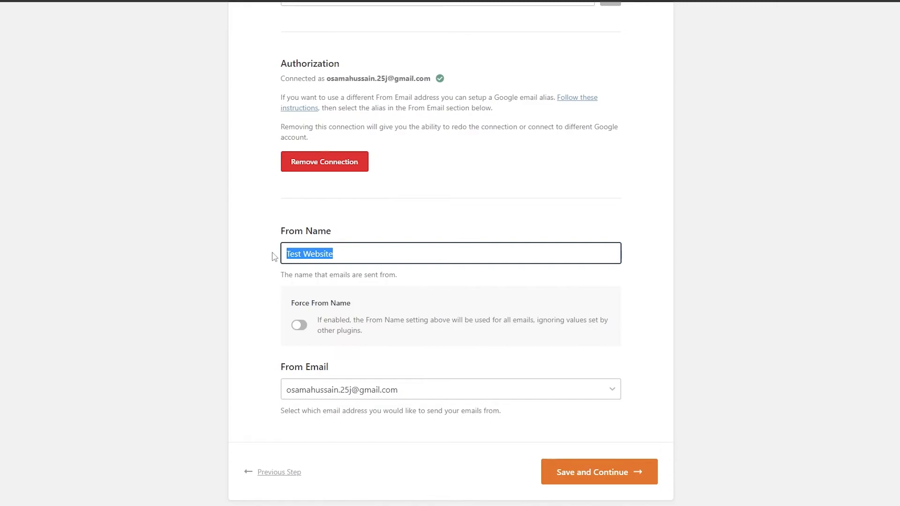
pyautogui.write('Z')
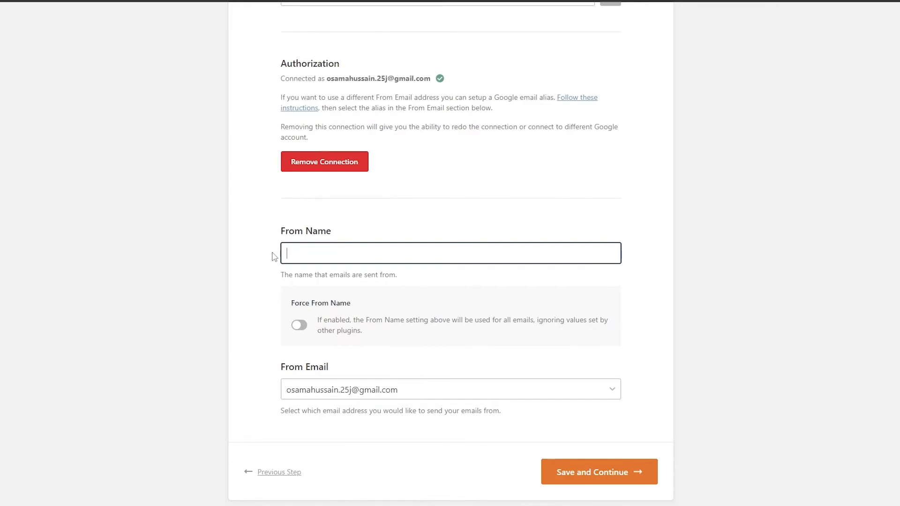
pyautogui.write('TSG')
pyautogui.moveTo(279, 374); pyautogui.dragTo(356, 375)
pyautogui.click(364, 366)
pyautogui.scroll(-1, 375, 363)
pyautogui.click(440, 396)
pyautogui.click(572, 419)
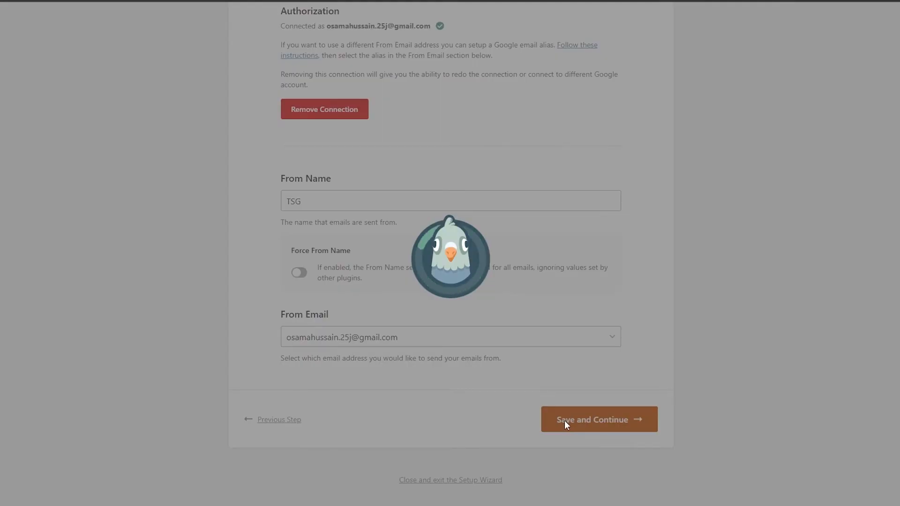
# Review the email features to enable and save the preselected ones.
pyautogui.scroll(-3, 565, 421)
pyautogui.scroll(3, 561, 413)
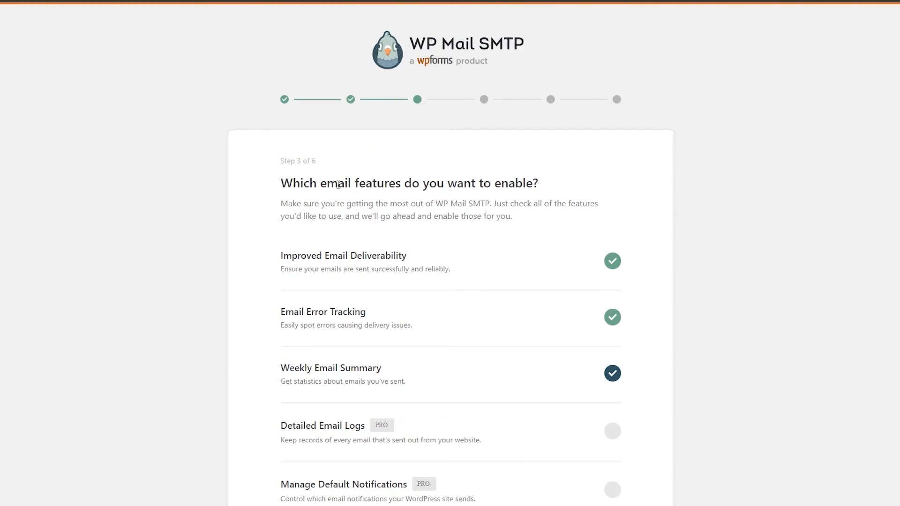
pyautogui.scroll(-1, 544, 197)
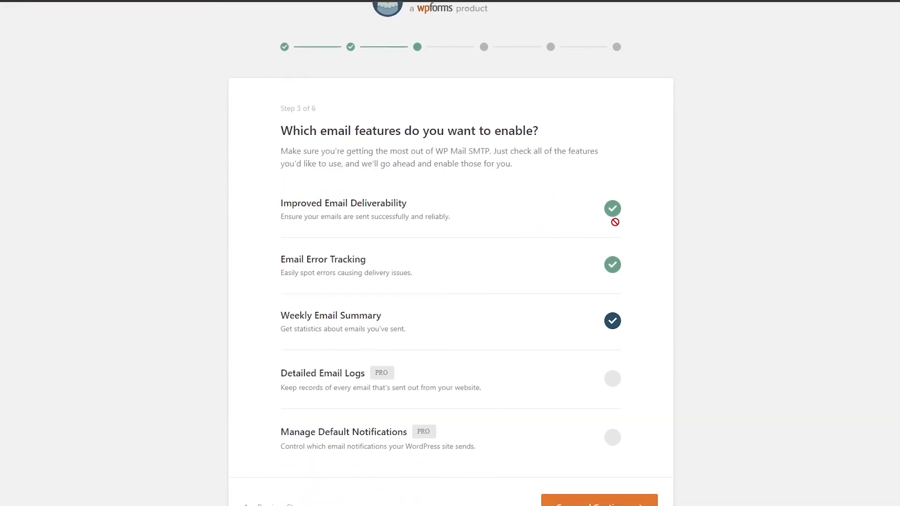
pyautogui.scroll(-1, 615, 222)
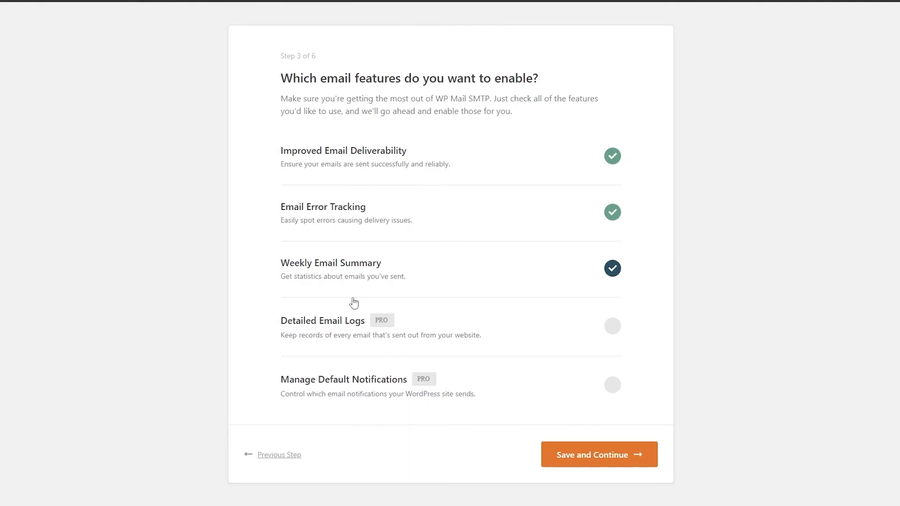
pyautogui.click(603, 463)
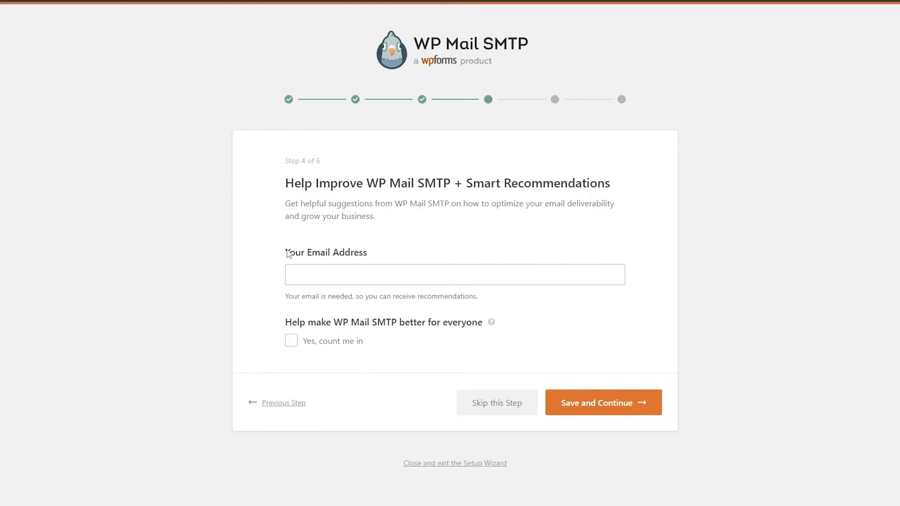
# Skip the Help Improve WP Mail SMTP + Smart Recommendations step without entering an email address.
pyautogui.moveTo(366, 182); pyautogui.dragTo(639, 193)
pyautogui.click(493, 243)
pyautogui.click(485, 400)
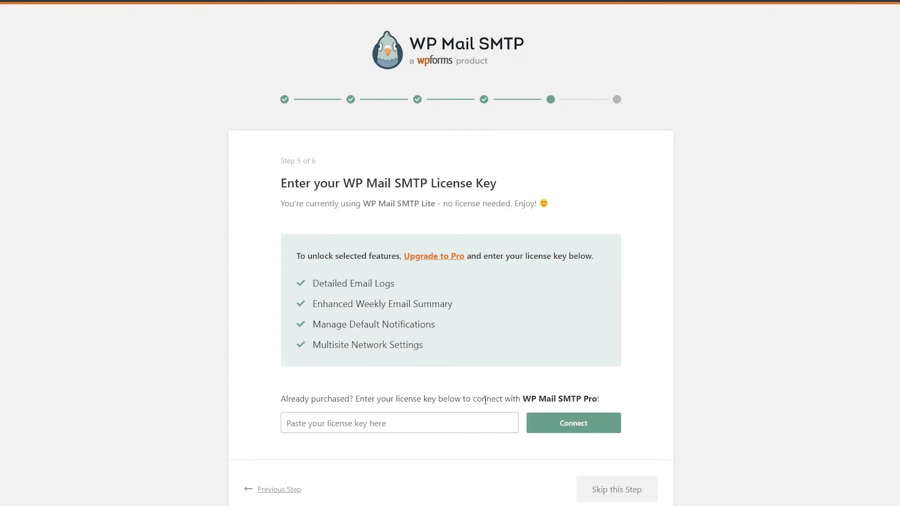
# Skip the license key step and continue with WP Mail SMTP Lite.
pyautogui.moveTo(280, 182); pyautogui.dragTo(501, 183)
pyautogui.scroll(-2, 496, 263)
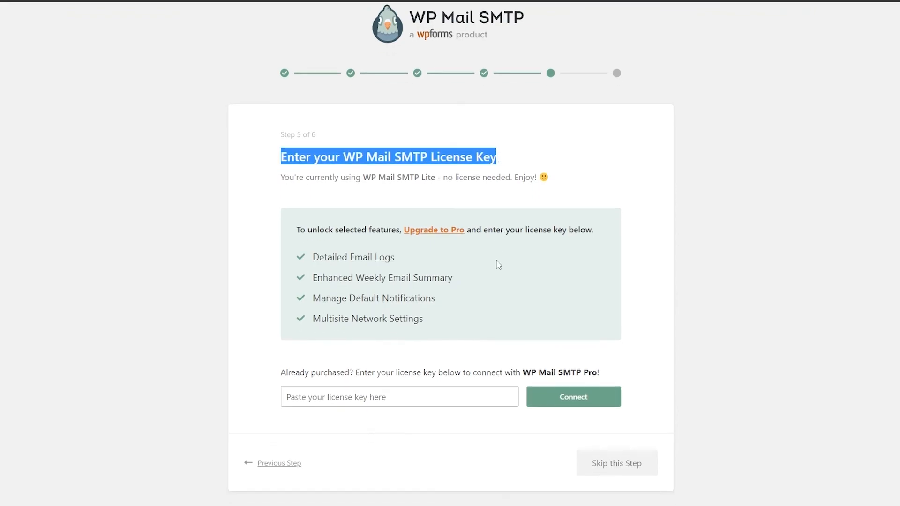
pyautogui.click(529, 431)
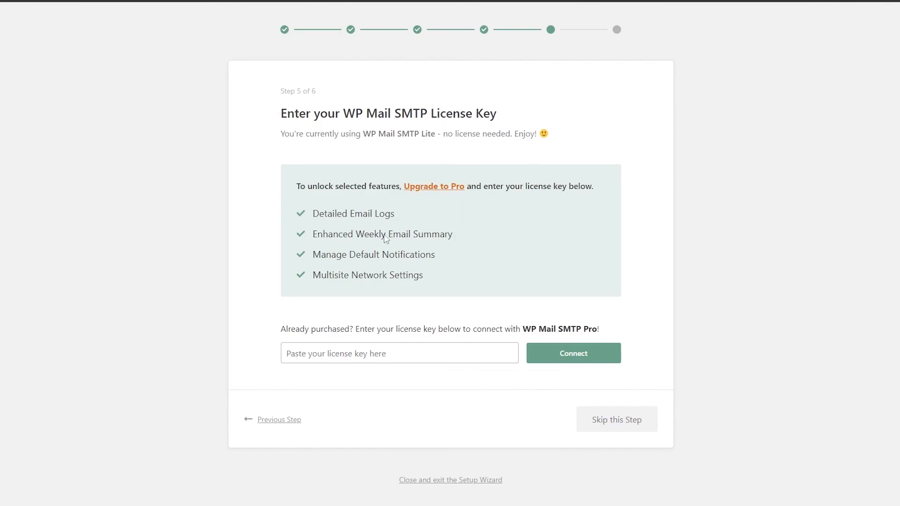
pyautogui.click(614, 430)
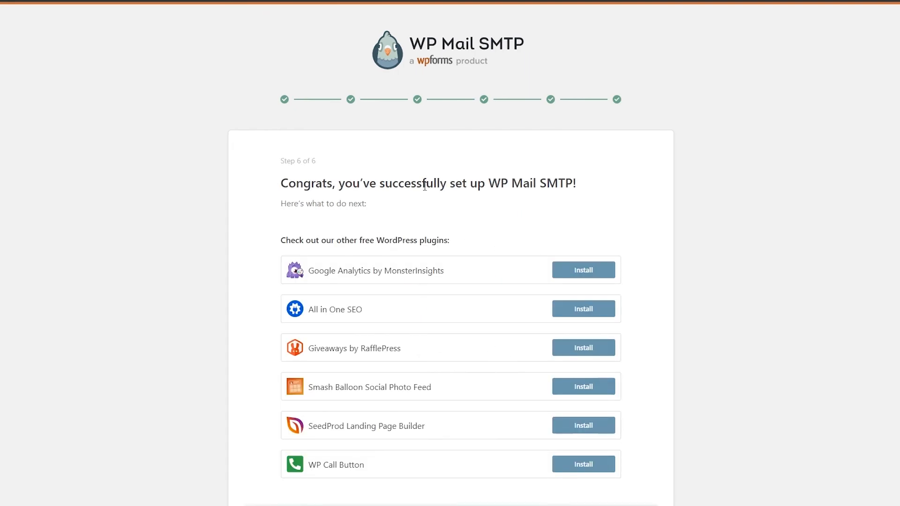
# Finish the setup wizard without installing any suggested plugins and look through the WP Mail SMTP settings page.
pyautogui.scroll(-1, 562, 187)
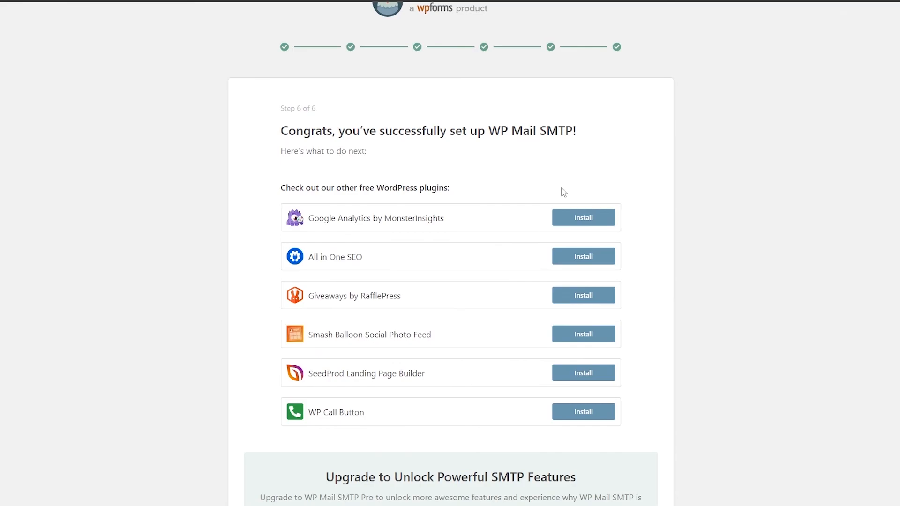
pyautogui.scroll(-1, 563, 192)
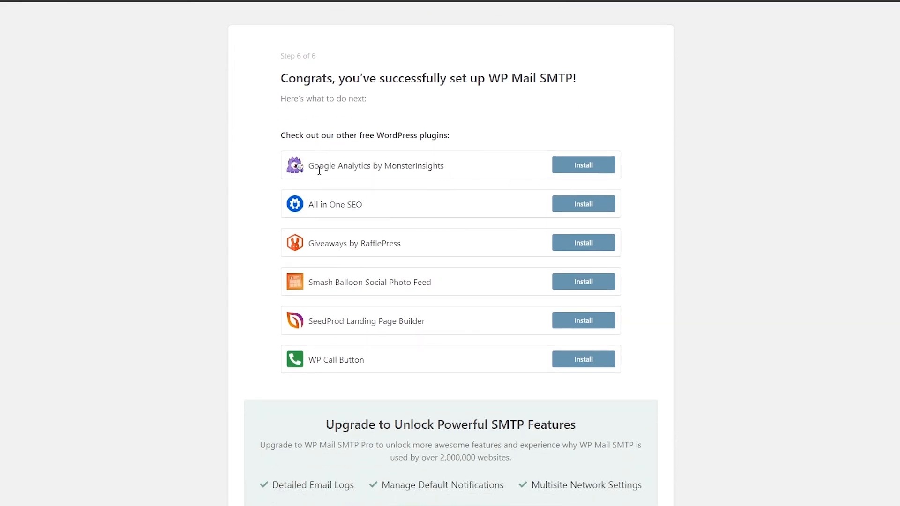
pyautogui.scroll(-3, 400, 176)
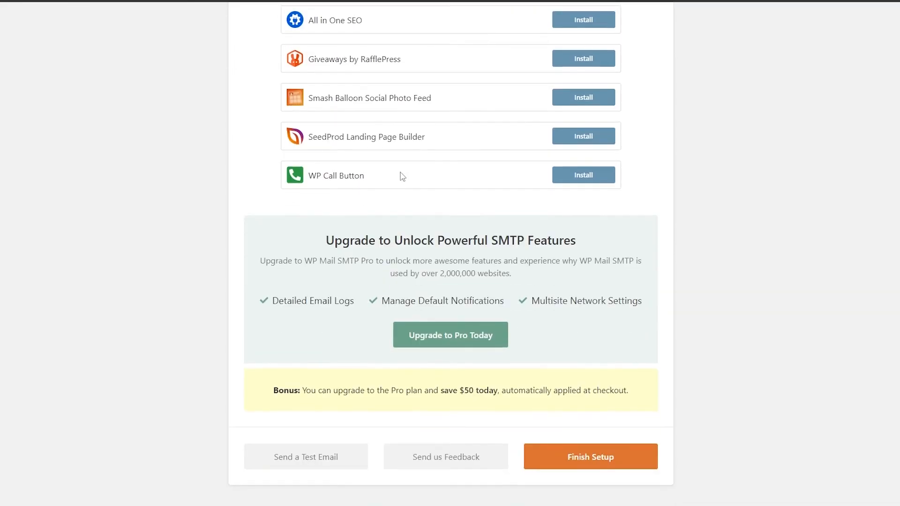
pyautogui.click(586, 470)
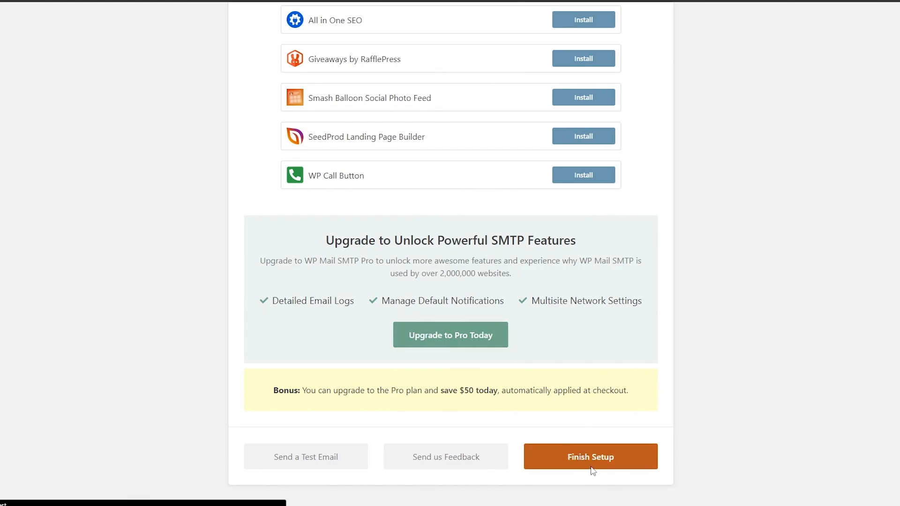
pyautogui.scroll(-2, 641, 472)
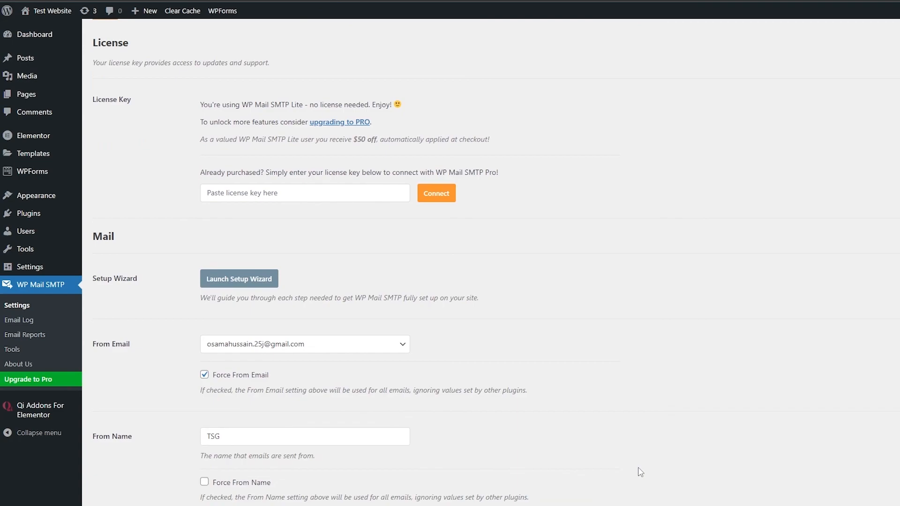